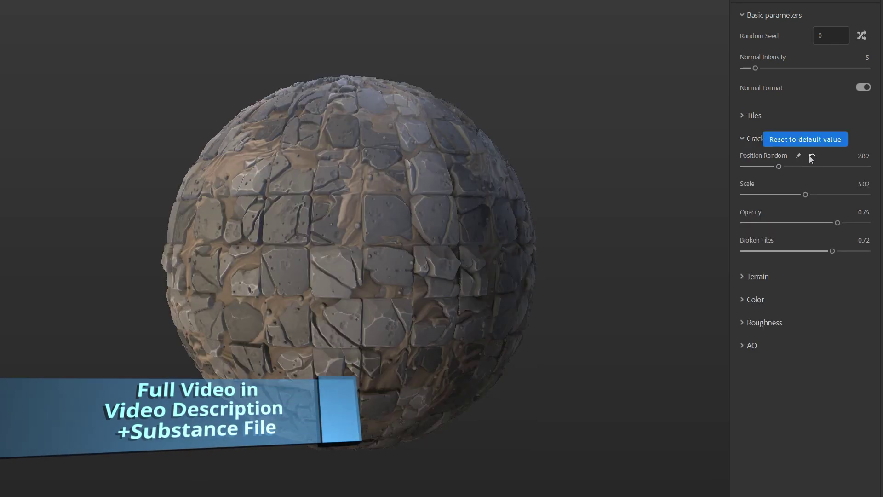
# Randomize the crack positions and adjust the dirt terrain coverage on the tiles
pyautogui.moveTo(749, 166); pyautogui.dragTo(794, 167)
pyautogui.click(757, 138)
pyautogui.click(758, 161)
pyautogui.moveTo(819, 301); pyautogui.dragTo(863, 302)
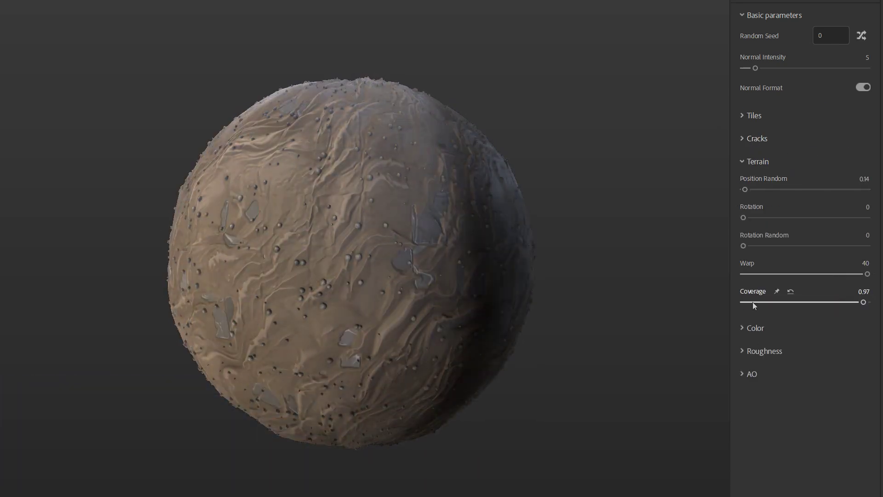
pyautogui.click(755, 327)
# Tint the tiles reddish-brown #453333 and the dirt blue-grey, and strengthen the tile edges
pyautogui.click(852, 205)
pyautogui.click(539, 206)
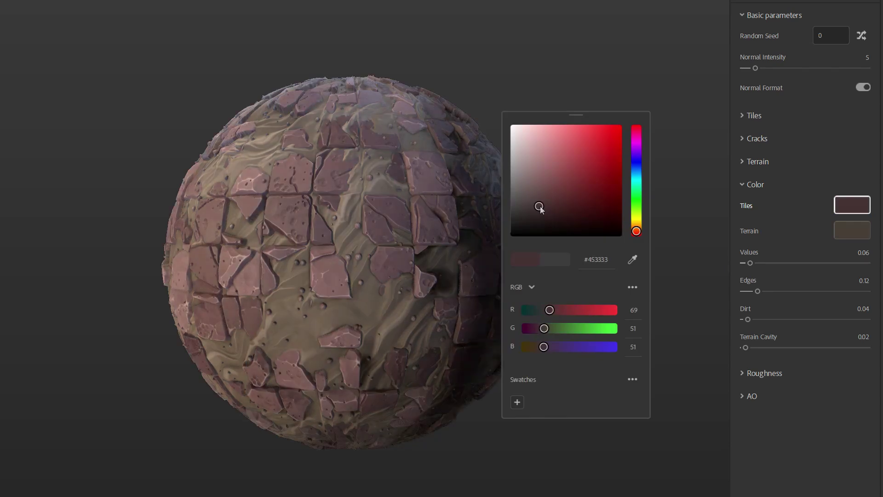
pyautogui.click(852, 230)
pyautogui.click(552, 181)
pyautogui.moveTo(757, 291); pyautogui.dragTo(743, 291)
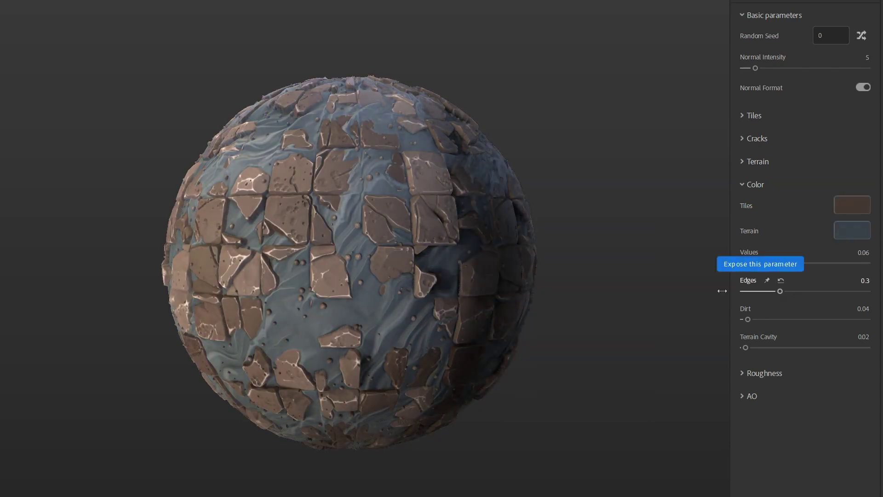
pyautogui.click(764, 373)
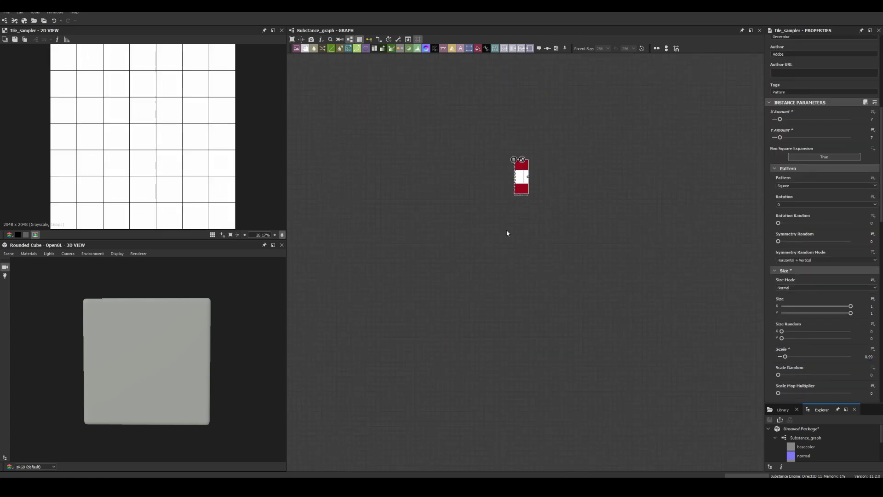
# Preview the upper Tile Sampler and set its Stretch Width to 200%
pyautogui.doubleClick(442, 325)
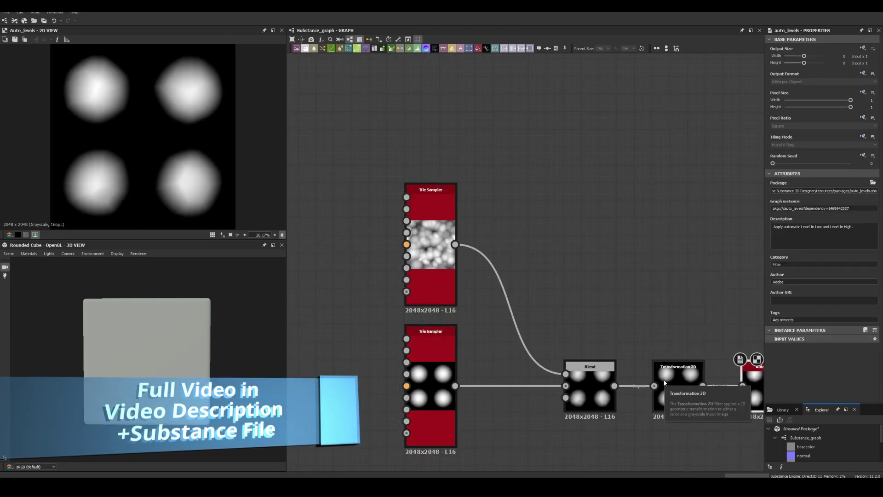
pyautogui.write('200')
pyautogui.click(813, 240)
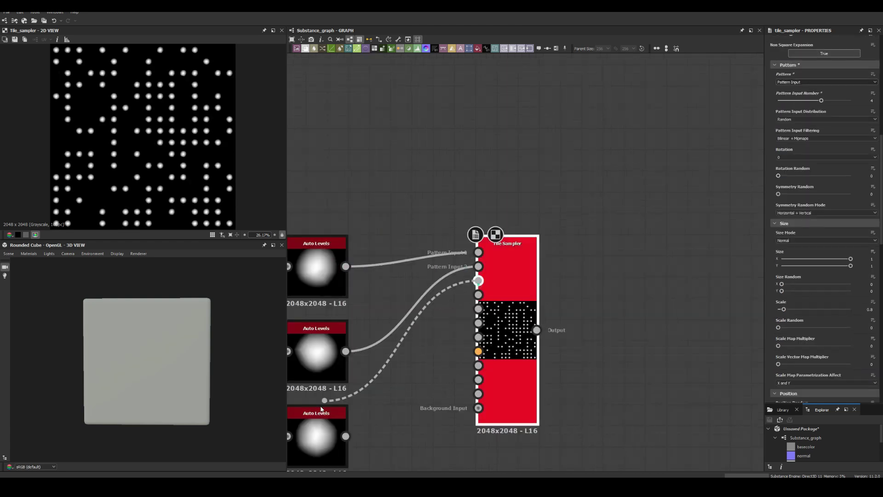
pyautogui.scroll(3, 825, 303)
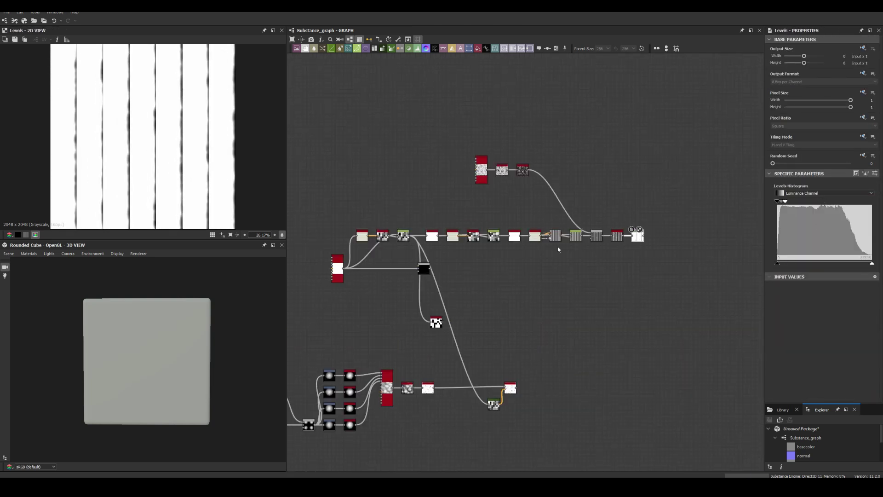
# Set the Blend node's blending mode and connect its output to the Height output
pyautogui.click(424, 268)
pyautogui.scroll(3, 425, 272)
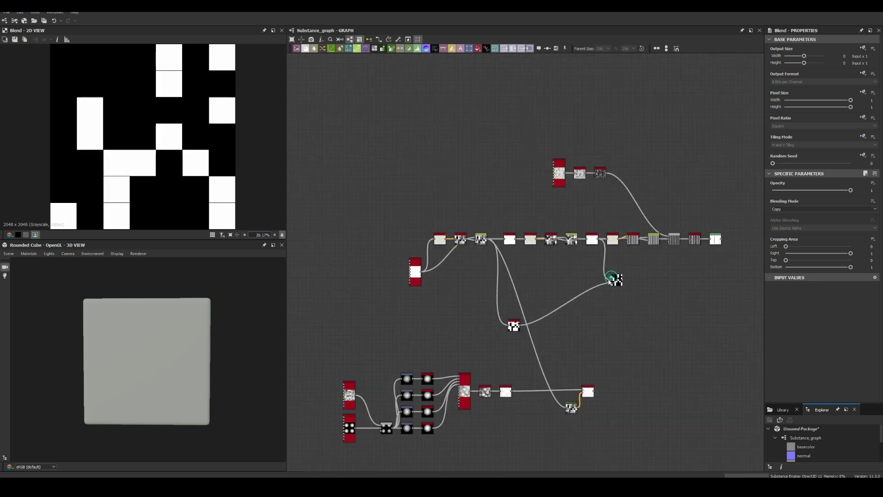
pyautogui.click(777, 228)
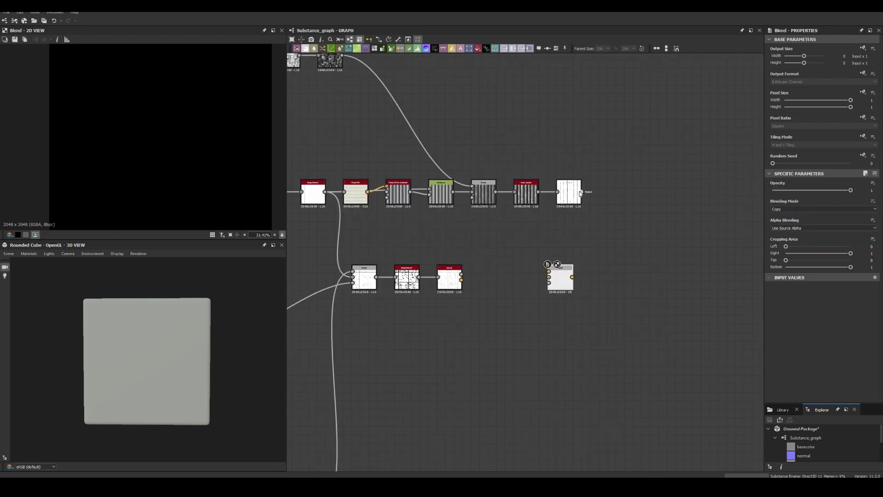
pyautogui.moveTo(694, 176); pyautogui.dragTo(693, 176)
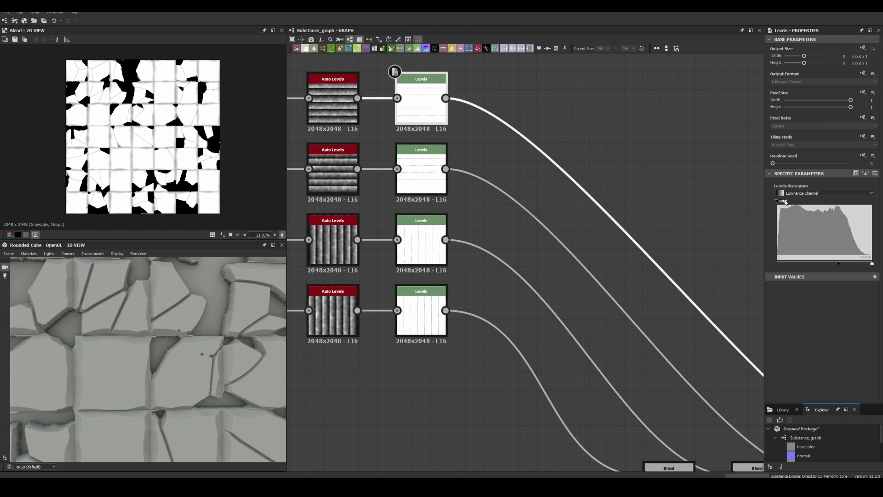
# Delete the trailing Levels node so the Blend result drives the output
pyautogui.scroll(-5, 187, 303)
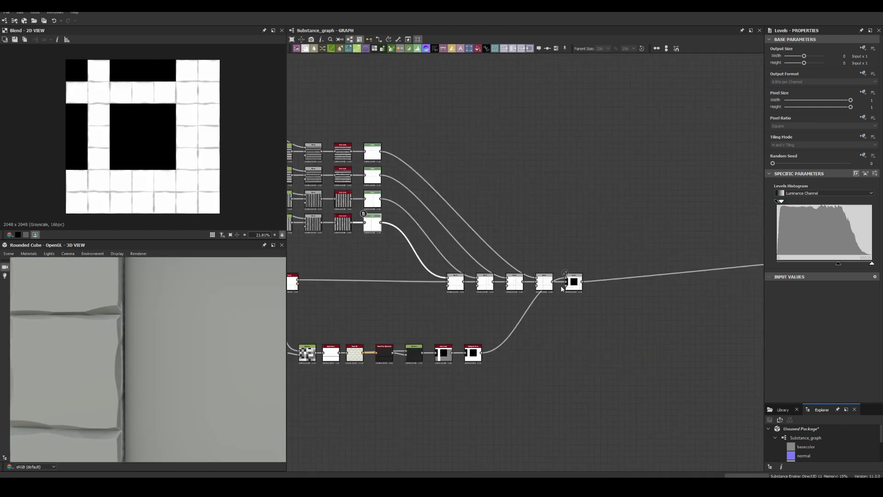
pyautogui.press('Delete')
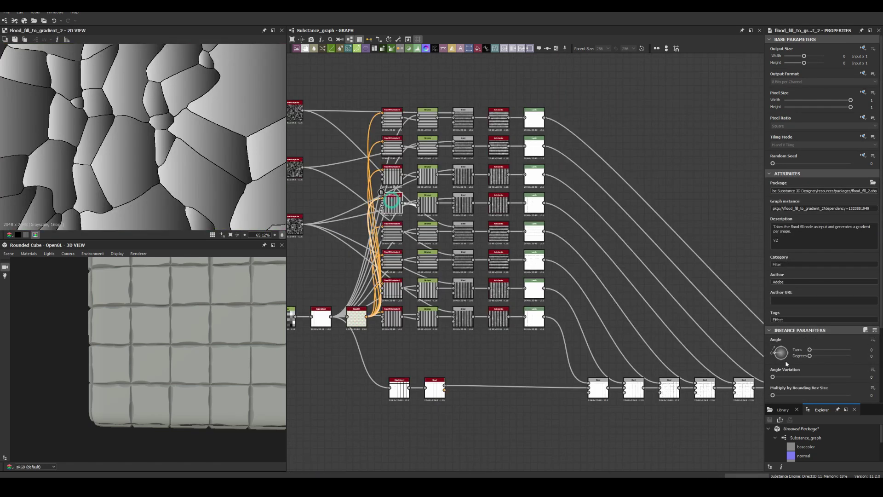
# Preview the third-row Levels node and the Tile Sampler output, then pan across the graph
pyautogui.doubleClick(574, 202)
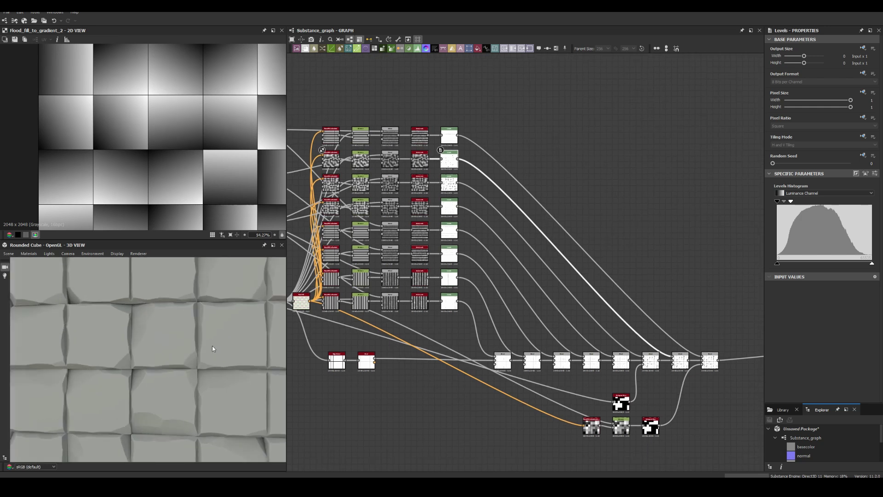
pyautogui.doubleClick(522, 210)
pyautogui.moveTo(415, 299); pyautogui.dragTo(186, 304, button='middle')
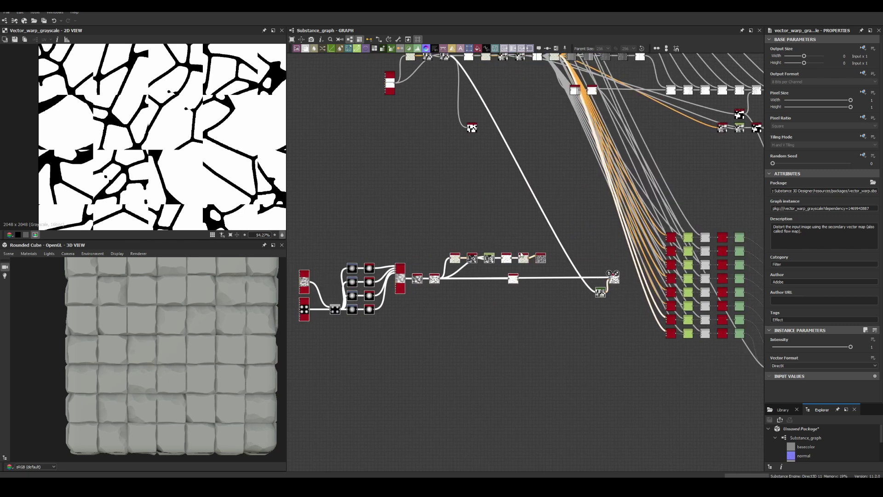
# Multiply the crack layer onto the tiles and add the searched Invert Grayscale node
pyautogui.scroll(5, 612, 360)
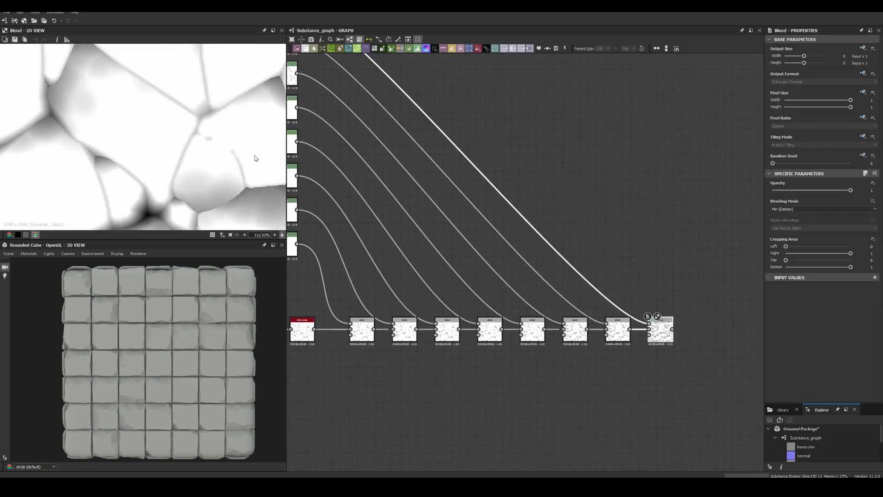
pyautogui.click(780, 228)
pyautogui.write('bl')
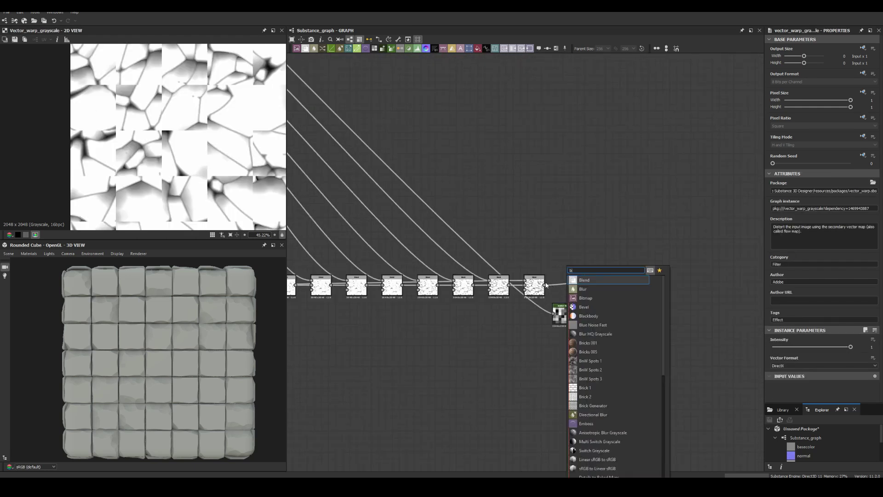
pyautogui.press('Return')
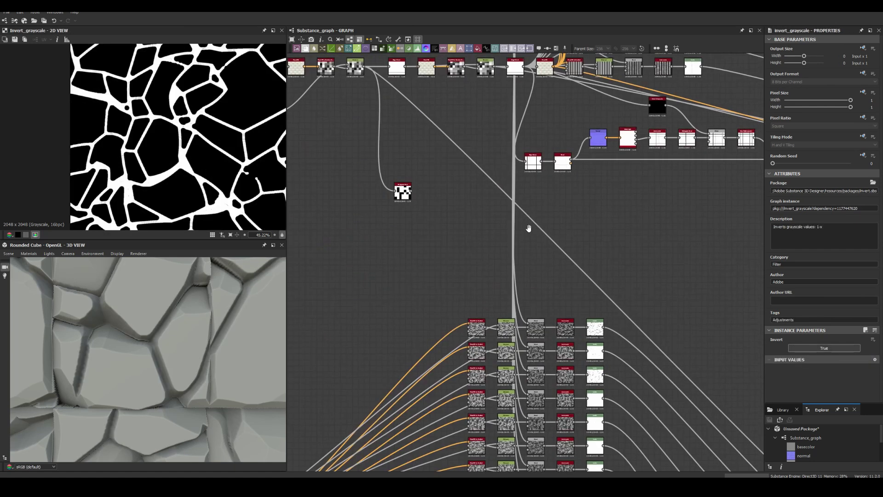
pyautogui.write('inv')
# Insert an Invert Grayscale node and orbit the cube preview to check it
pyautogui.press('Return')
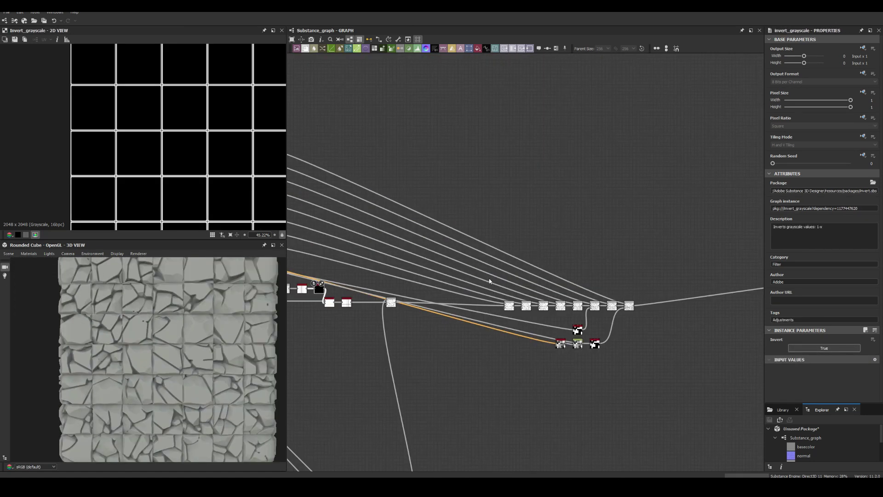
pyautogui.scroll(-3, 175, 303)
pyautogui.scroll(-3, 158, 286)
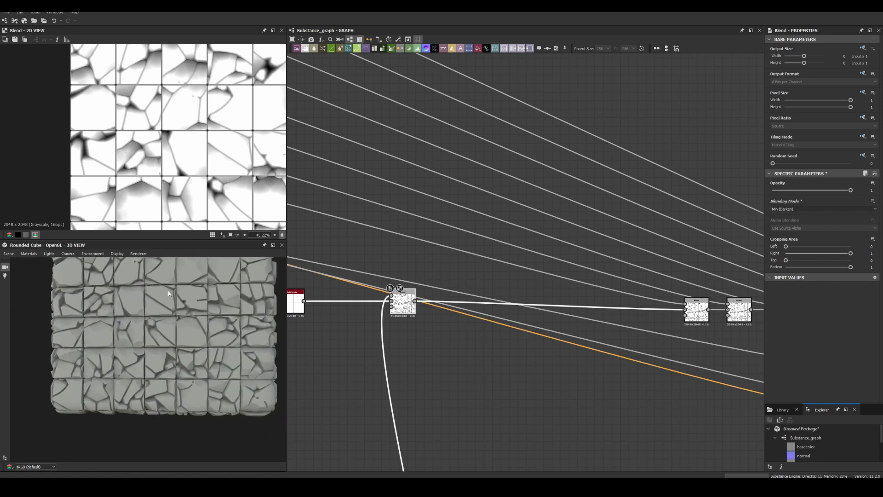
pyautogui.moveTo(168, 290); pyautogui.dragTo(188, 335)
pyautogui.scroll(3, 680, 375)
# Add a new Flood Fill branch after the Vector Warp and wire it into the chain
pyautogui.click(542, 338)
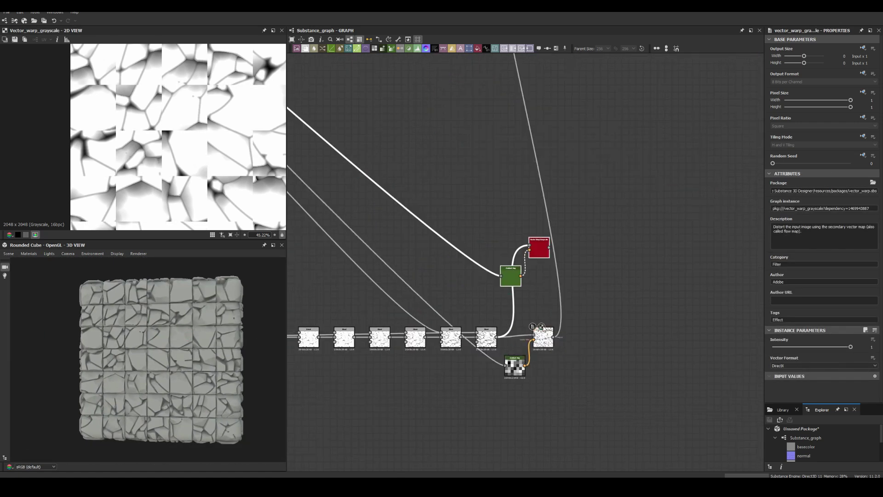
pyautogui.scroll(5, 529, 262)
pyautogui.press('space')
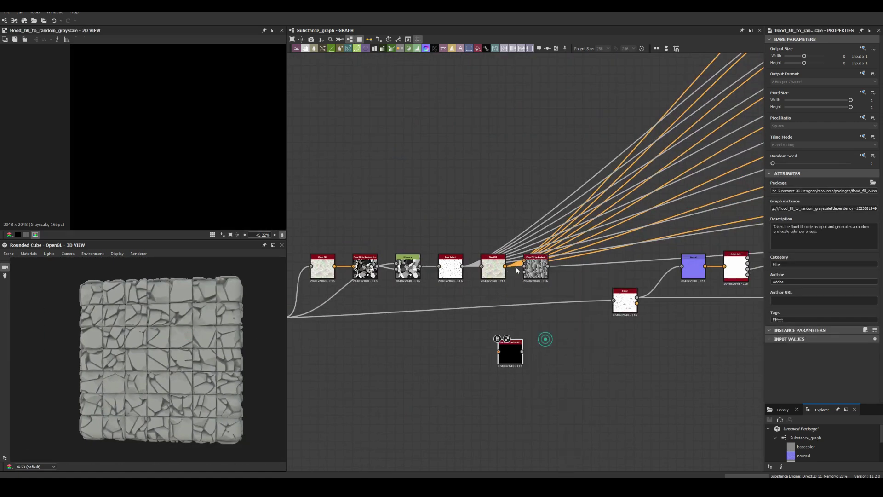
pyautogui.moveTo(506, 266); pyautogui.dragTo(506, 352)
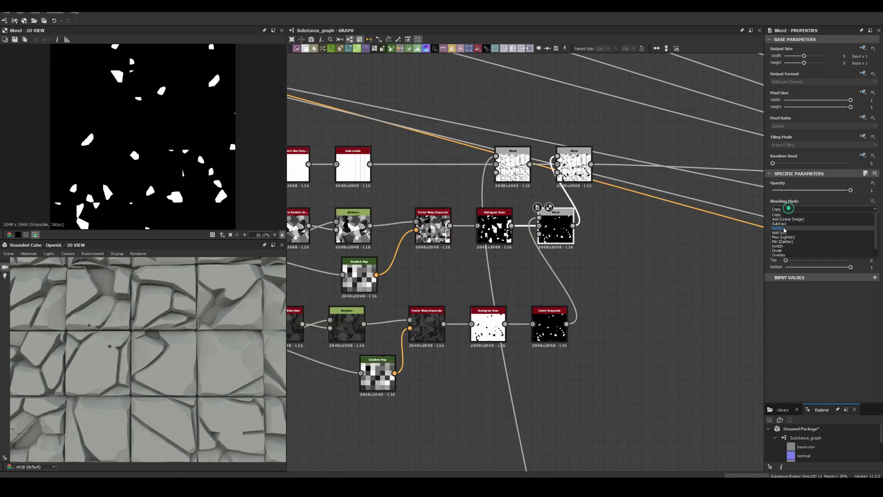
# Set the fragment Blend's blending mode and inspect the cracks on the cube
pyautogui.click(784, 228)
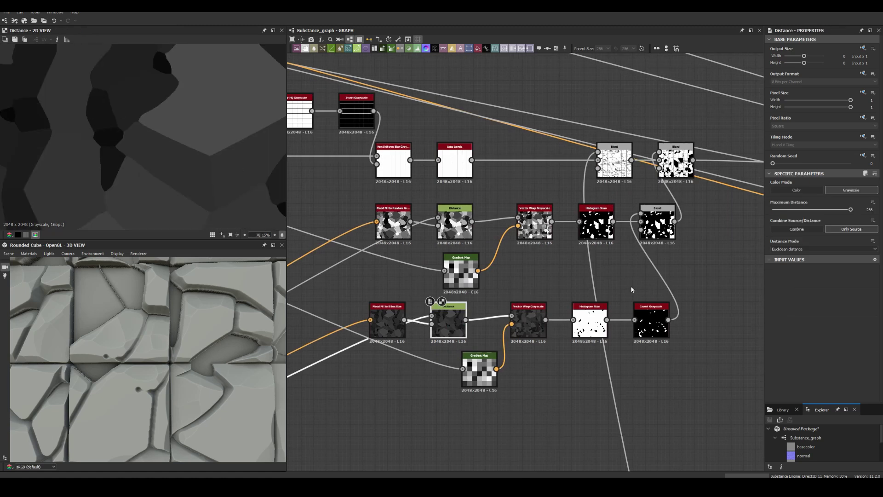
pyautogui.moveTo(197, 359); pyautogui.dragTo(217, 315)
pyautogui.scroll(-5, 217, 315)
pyautogui.scroll(4, 216, 315)
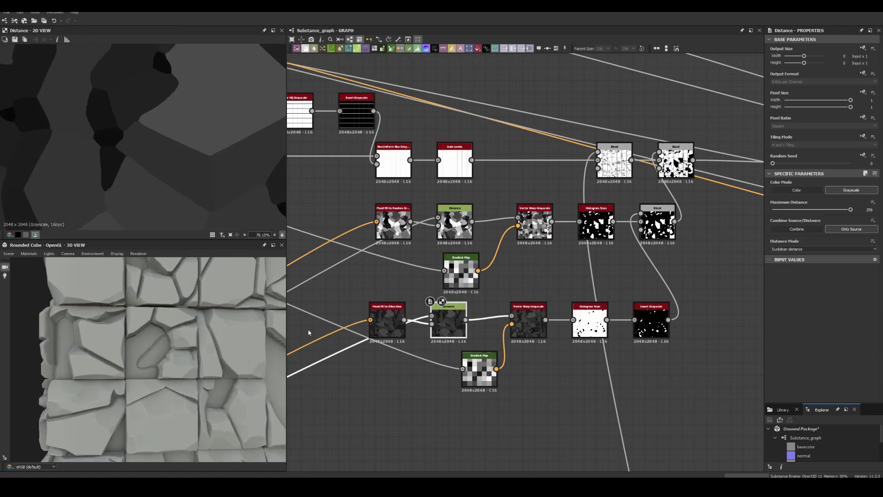
pyautogui.moveTo(308, 332); pyautogui.dragTo(258, 359, button='middle')
# Preview the fragment masks and raise the Histogram Scan Position to 0.91
pyautogui.doubleClick(539, 347)
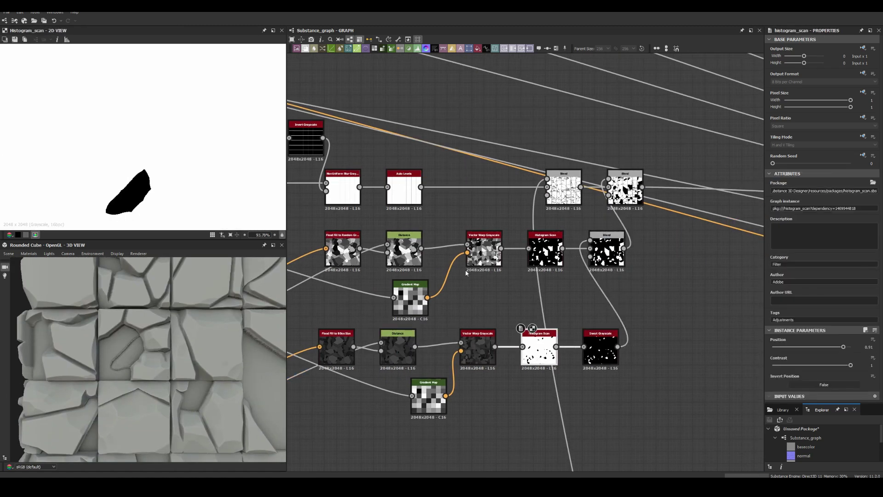
pyautogui.doubleClick(484, 251)
pyautogui.scroll(-2, 450, 375)
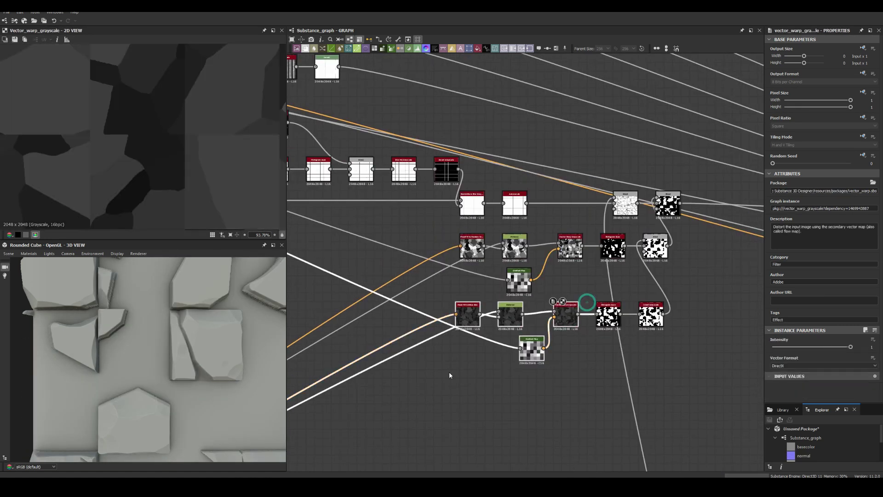
pyautogui.doubleClick(668, 203)
pyautogui.moveTo(707, 319); pyautogui.dragTo(626, 317, button='middle')
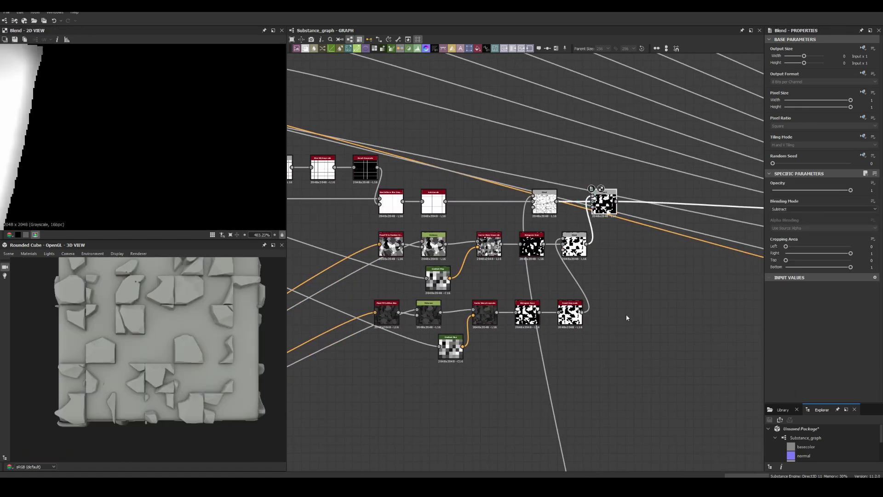
pyautogui.moveTo(834, 347); pyautogui.dragTo(844, 347)
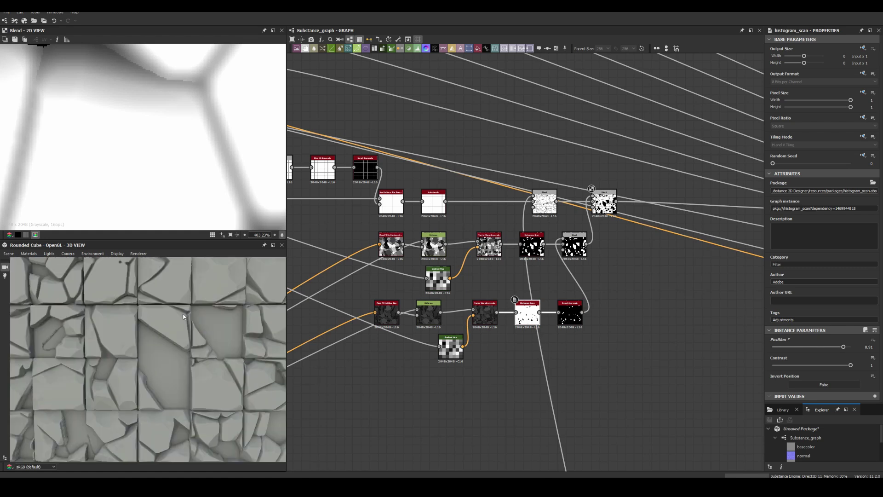
# Preview the Bevel node's height and the inverted crack mask
pyautogui.scroll(-2, 570, 230)
pyautogui.moveTo(598, 322); pyautogui.dragTo(460, 350, button='middle')
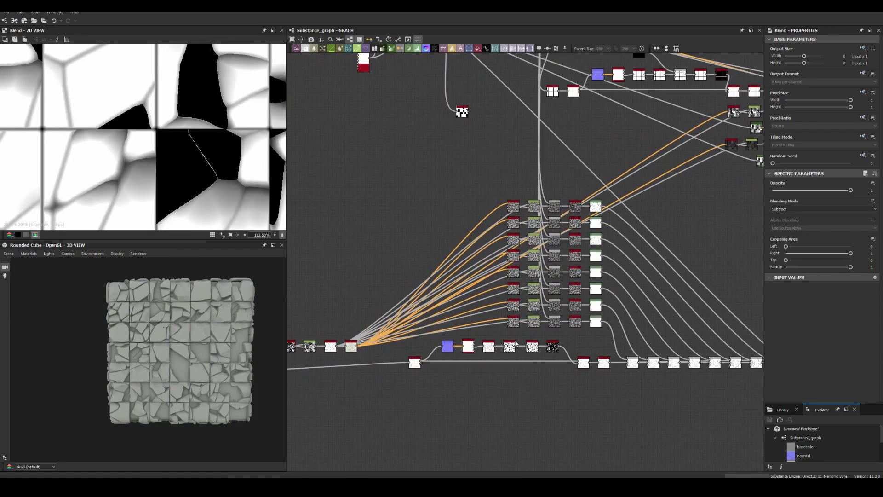
pyautogui.doubleClick(477, 319)
pyautogui.scroll(-2, 475, 310)
pyautogui.scroll(2, 460, 285)
pyautogui.doubleClick(498, 276)
pyautogui.doubleClick(539, 276)
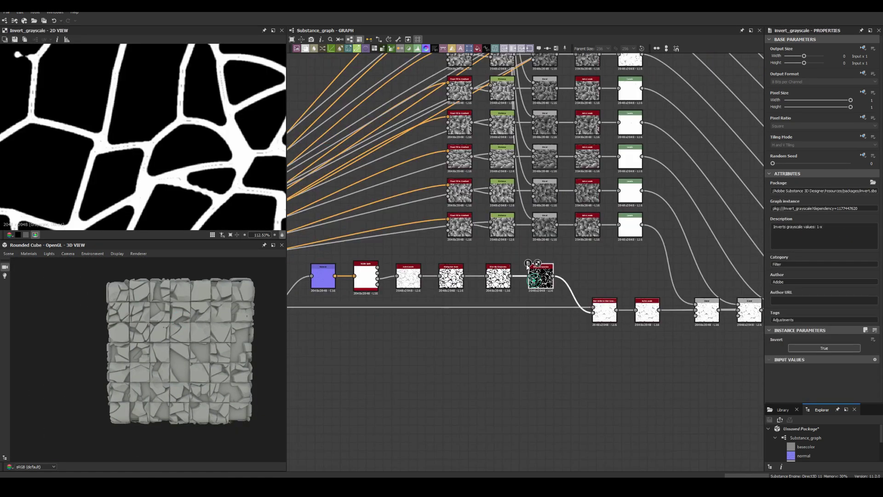
# Move the Invert node above the main chain and preview the blended crack result
pyautogui.moveTo(295, 322); pyautogui.dragTo(332, 342, button='middle')
pyautogui.scroll(-2, 332, 343)
pyautogui.scroll(2, 598, 295)
pyautogui.moveTo(667, 290); pyautogui.dragTo(598, 246)
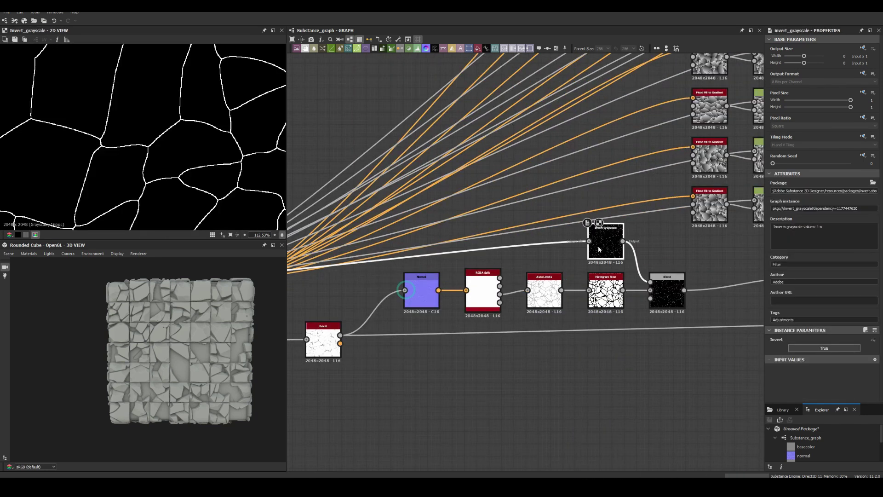
pyautogui.doubleClick(667, 290)
pyautogui.scroll(3, 195, 358)
pyautogui.scroll(-3, 598, 230)
# Preview the warped fragment heights and adjust the fragment mask's threshold Position
pyautogui.doubleClick(552, 141)
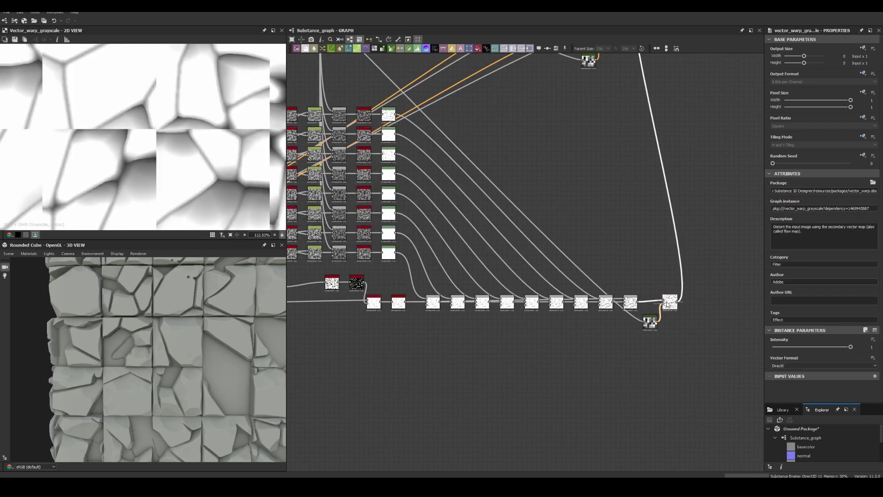
pyautogui.scroll(-2, 561, 141)
pyautogui.scroll(2, 561, 140)
pyautogui.scroll(-3, 264, 293)
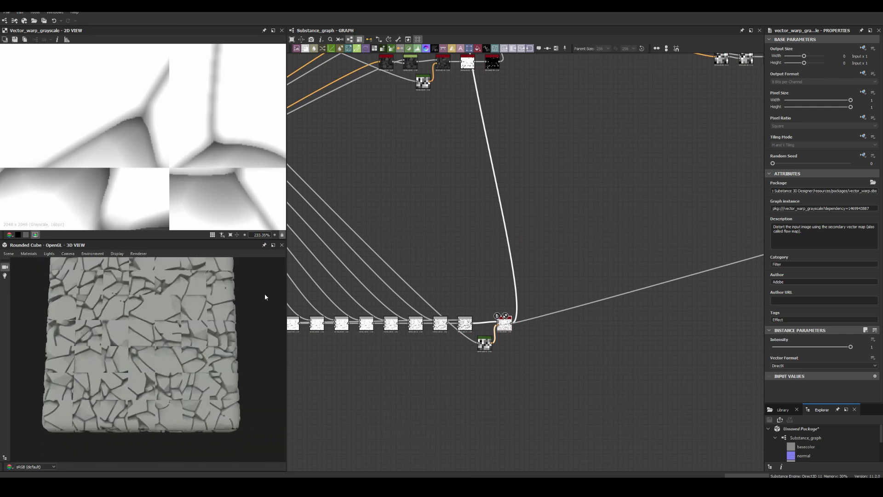
pyautogui.scroll(2, 237, 397)
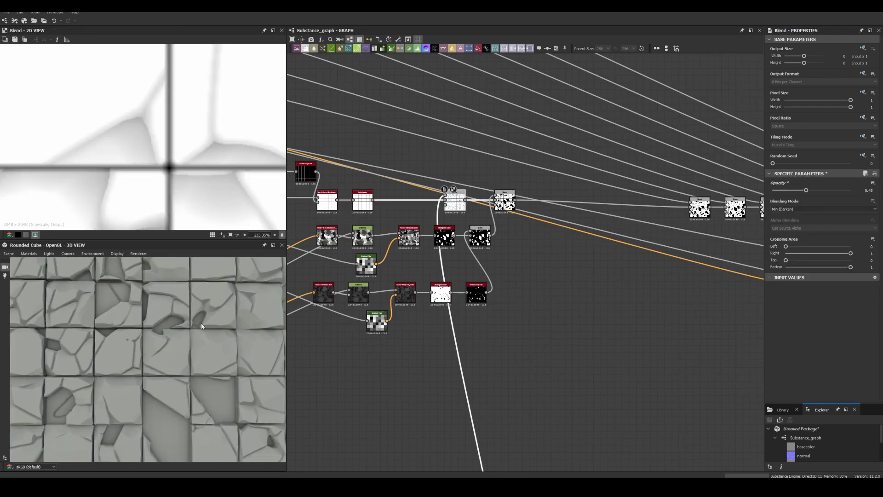
pyautogui.scroll(3, 380, 366)
pyautogui.doubleClick(508, 368)
pyautogui.click(435, 368)
pyautogui.moveTo(782, 347); pyautogui.dragTo(837, 348)
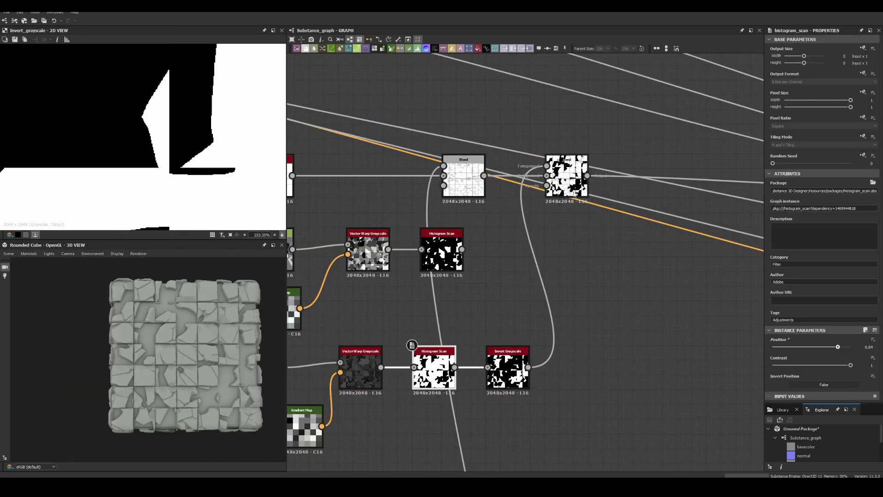
# Preview the warped heights, cell outline mask, Flood Fill and Distance outputs
pyautogui.doubleClick(361, 368)
pyautogui.scroll(-2, 361, 368)
pyautogui.moveTo(361, 368); pyautogui.dragTo(450, 280, button='middle')
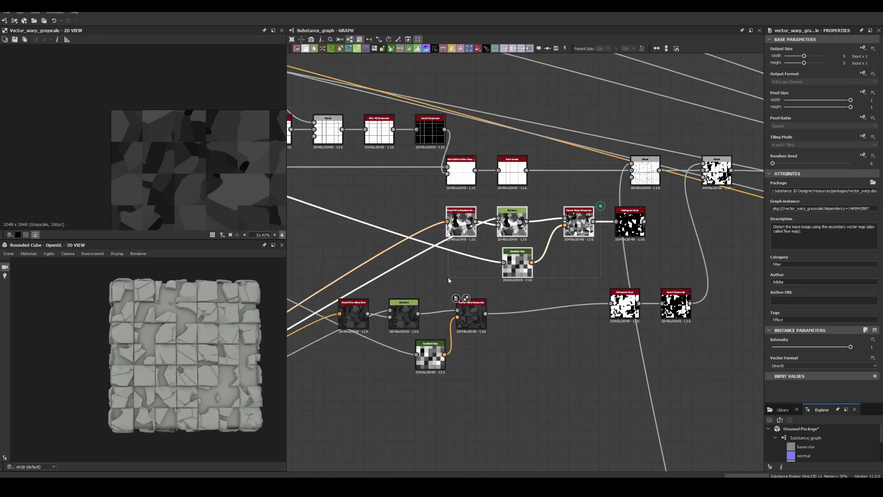
pyautogui.doubleClick(449, 280)
pyautogui.scroll(3, 198, 171)
pyautogui.scroll(2, 565, 257)
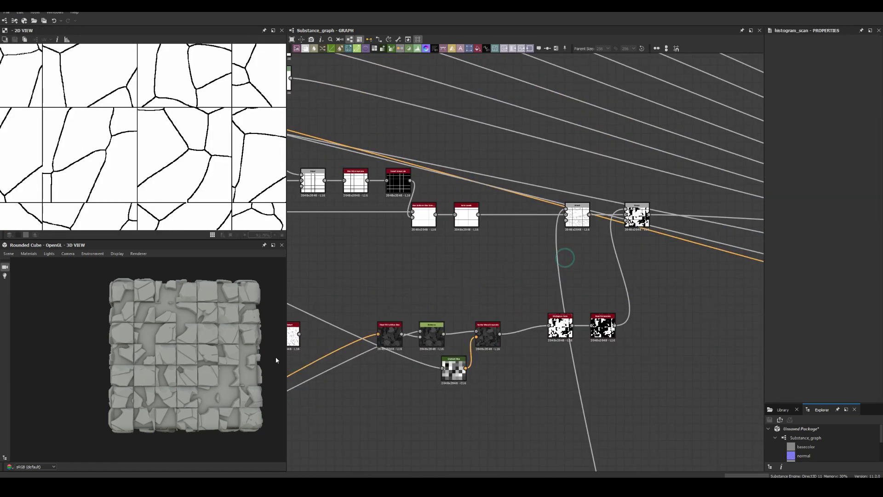
pyautogui.scroll(2, 566, 257)
pyautogui.doubleClick(492, 296)
pyautogui.moveTo(705, 299); pyautogui.dragTo(548, 299, button='middle')
pyautogui.doubleClick(546, 299)
# Route the chain through an Auto Levels node and lower the Blend opacity to 0.7
pyautogui.scroll(-2, 547, 299)
pyautogui.moveTo(519, 273); pyautogui.dragTo(440, 276, button='middle')
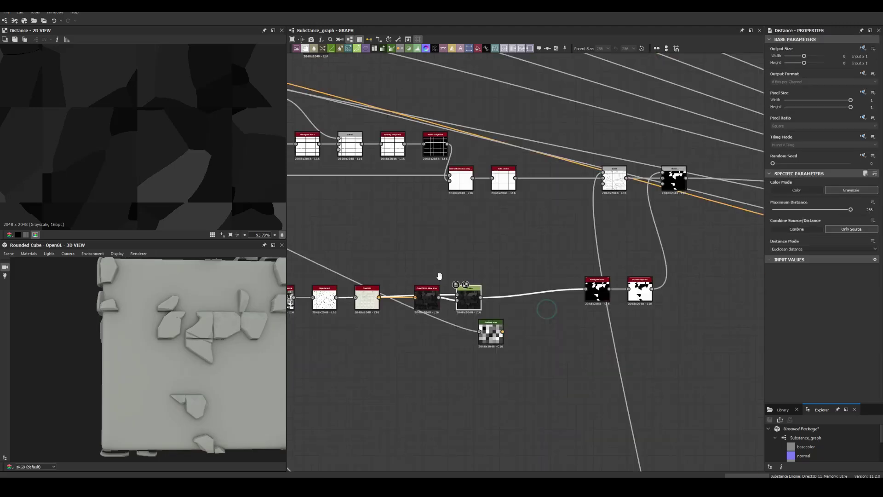
pyautogui.moveTo(490, 332); pyautogui.dragTo(546, 326)
pyautogui.click(618, 187)
pyautogui.moveTo(808, 191); pyautogui.dragTo(831, 191)
pyautogui.click(831, 347)
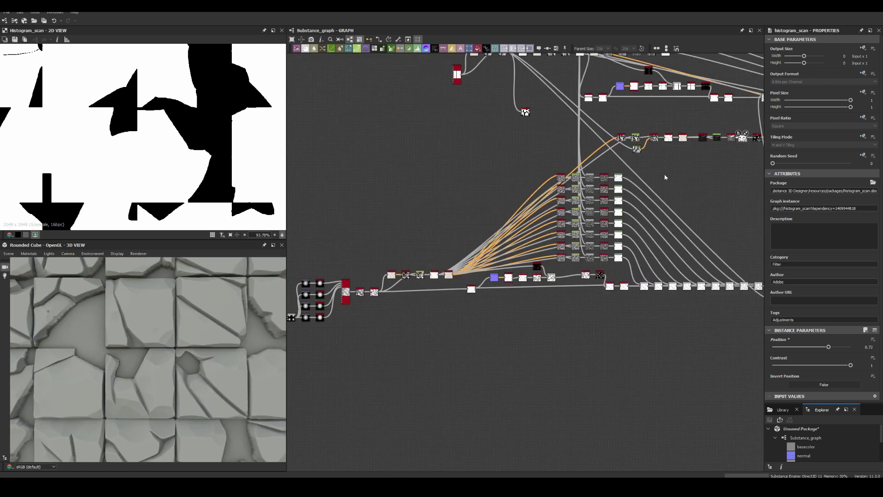
# Set the crack Blend opacity to 0.75 and save the graph as Cracked_pavement
pyautogui.scroll(5, 579, 244)
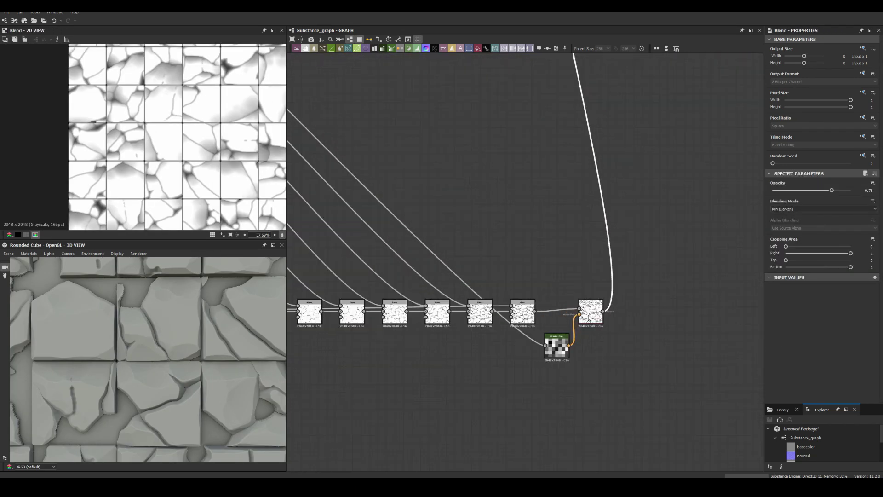
pyautogui.scroll(-5, 181, 333)
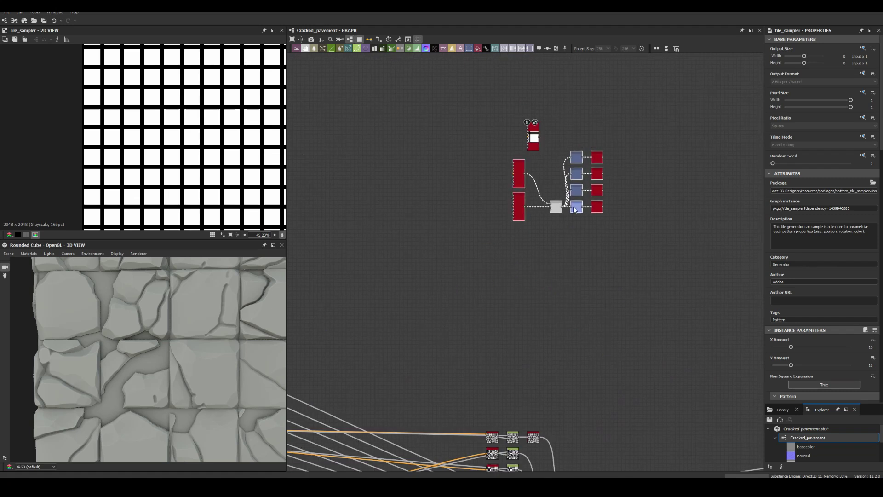
# Squash the scattered shapes vertically to 0.89 and set the threshold Position to 0.2
pyautogui.scroll(3, 575, 210)
pyautogui.click(574, 219)
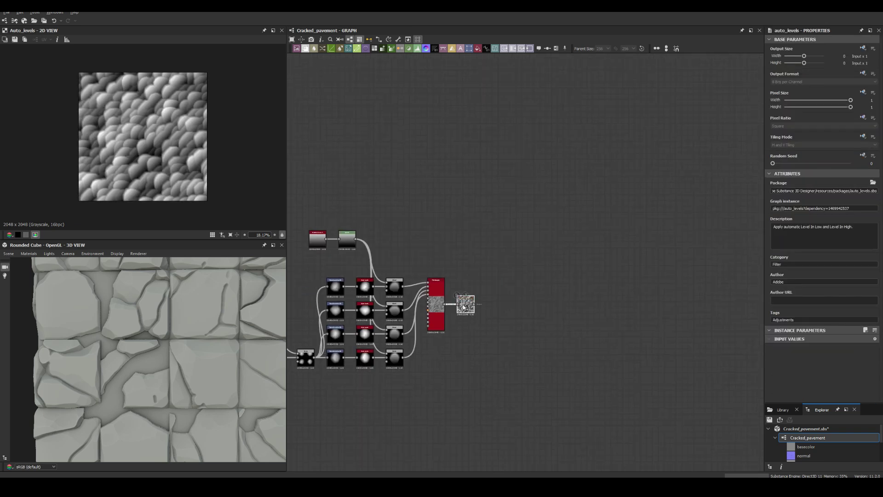
pyautogui.moveTo(851, 286); pyautogui.dragTo(813, 286)
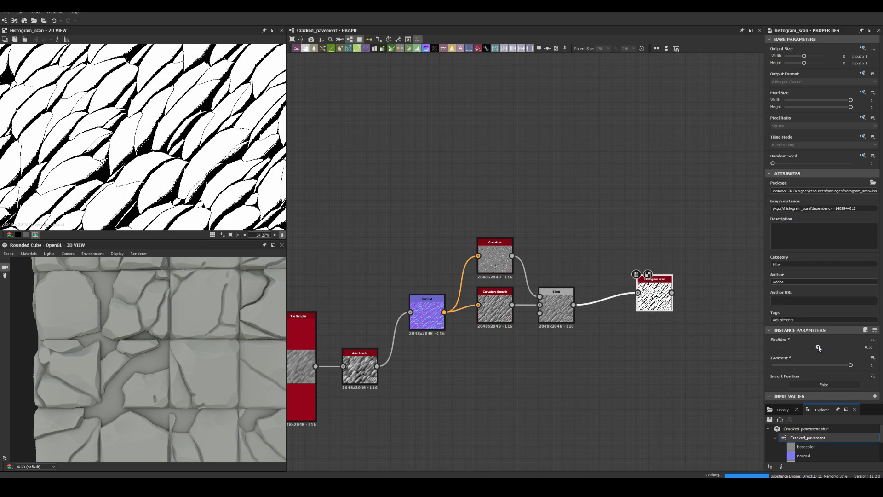
pyautogui.moveTo(819, 347); pyautogui.dragTo(828, 347)
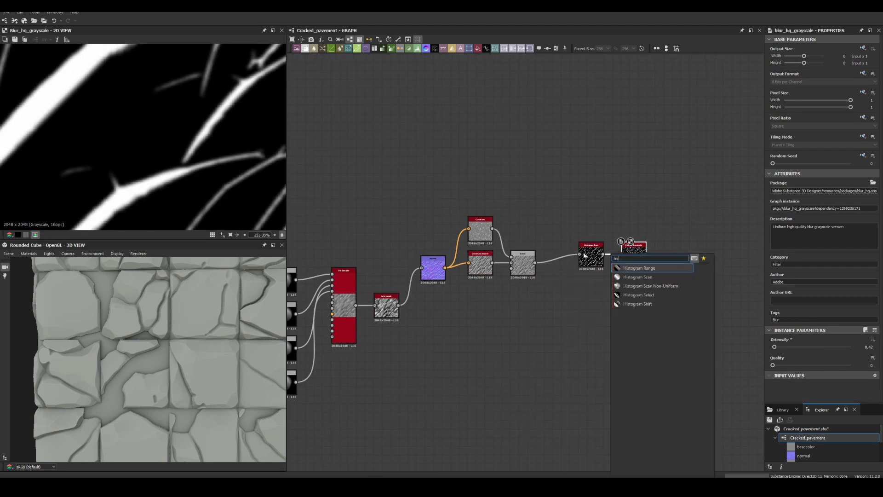
pyautogui.click(637, 277)
pyautogui.click(788, 348)
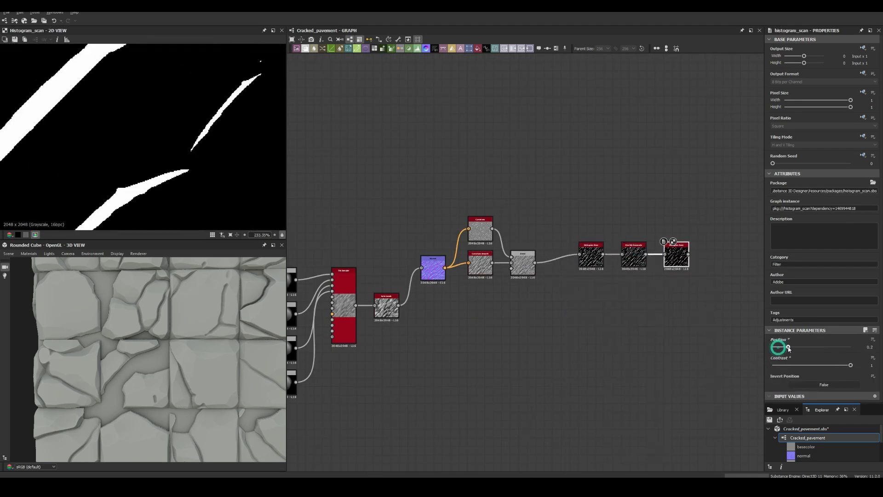
# Add a Non Uniform Blur Grayscale node fed by the inverted mask
pyautogui.press('space')
pyautogui.write('non uniform')
pyautogui.press('Return')
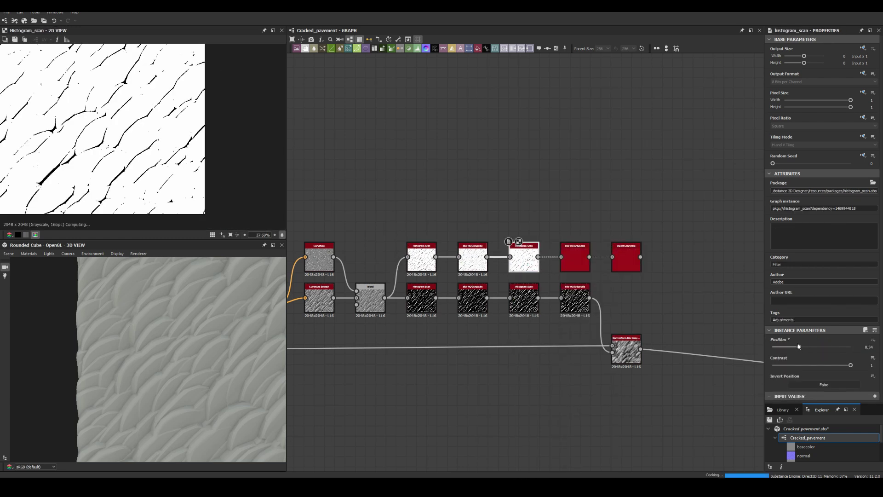
pyautogui.moveTo(668, 350); pyautogui.dragTo(664, 349)
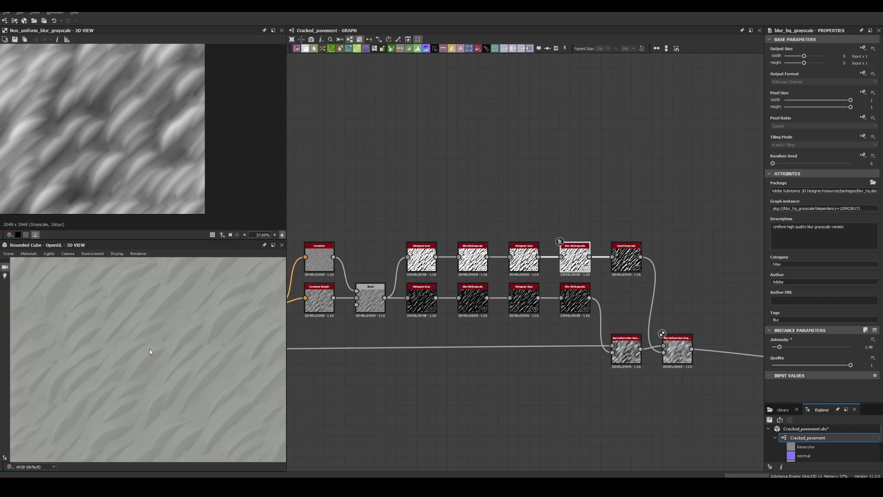
pyautogui.scroll(-2, 460, 322)
# Add Gaussian Noise driving Directional Warps, the second angled about 246 degrees
pyautogui.press('space')
pyautogui.write('gaussian')
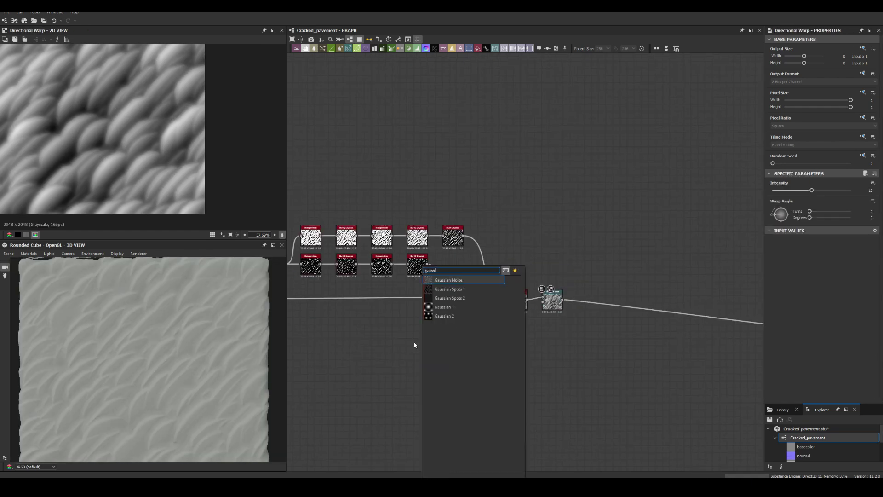
pyautogui.press('Return')
pyautogui.press('space')
pyautogui.write('a')
pyautogui.click(482, 342)
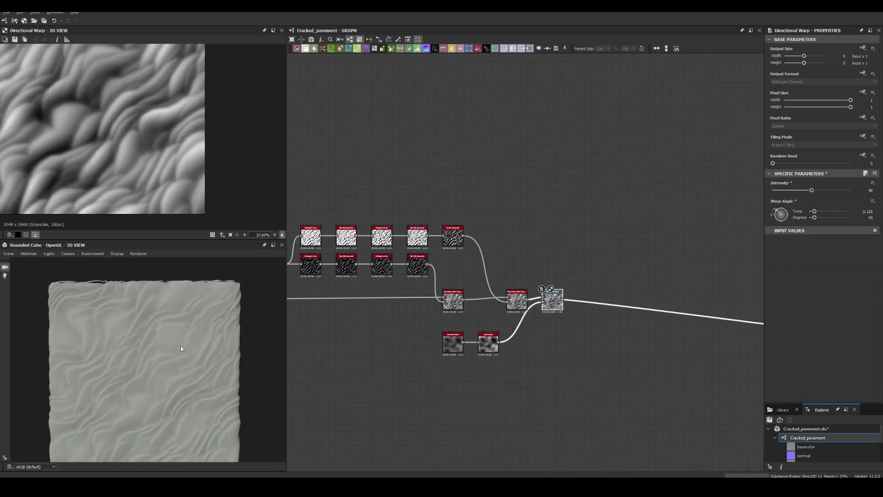
pyautogui.doubleClick(585, 305)
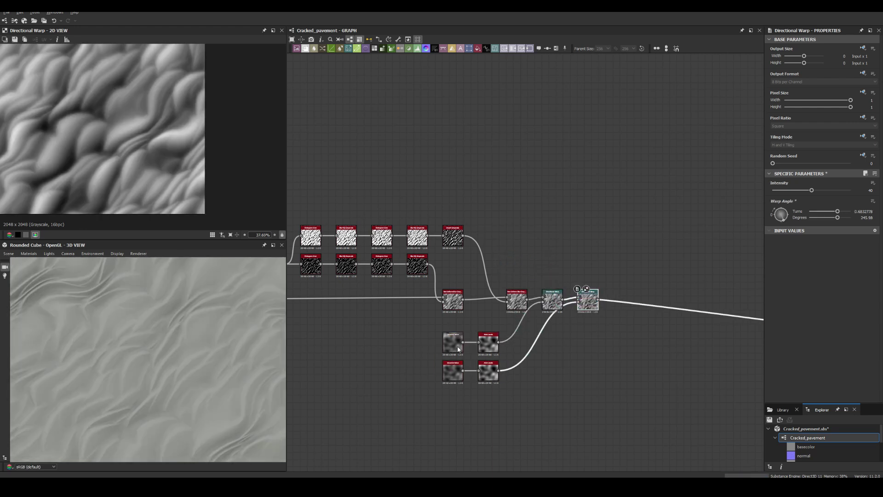
pyautogui.moveTo(814, 211)
pyautogui.mouseDown()
pyautogui.moveTo(838, 212)
pyautogui.moveTo(792, 193)
pyautogui.mouseUp()
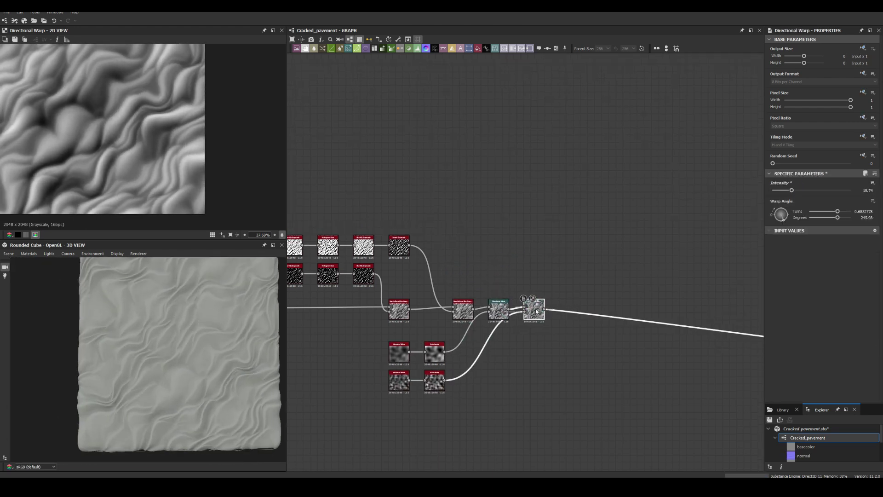
# Add a Warp node and start an HBAO chain
pyautogui.press('space')
pyautogui.write('warp')
pyautogui.press('Return')
pyautogui.press('space')
pyautogui.write('hbao')
pyautogui.press('Return')
# Chain HBAO, Blur HQ and Auto Levels into the Warp and check the warped dirt
pyautogui.press('space')
pyautogui.write('blur')
pyautogui.press('Return')
pyautogui.press('space')
pyautogui.write('auto levels')
pyautogui.press('Return')
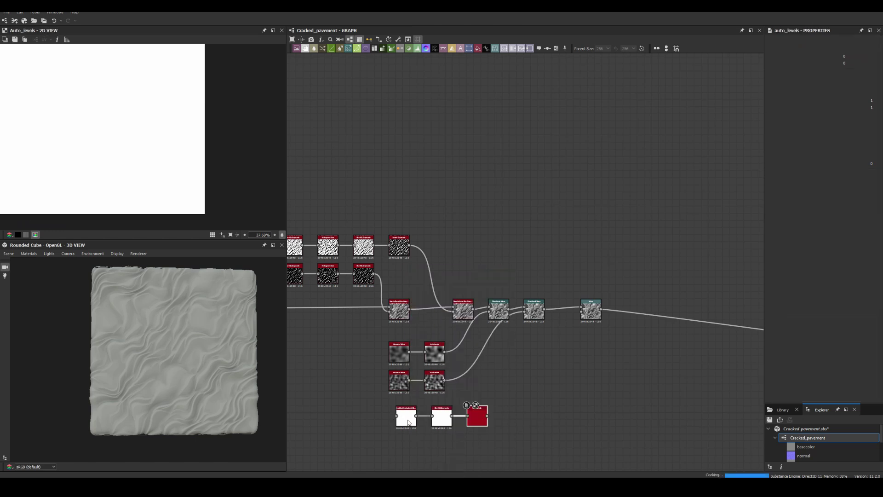
pyautogui.scroll(5, 546, 305)
pyautogui.click(442, 275)
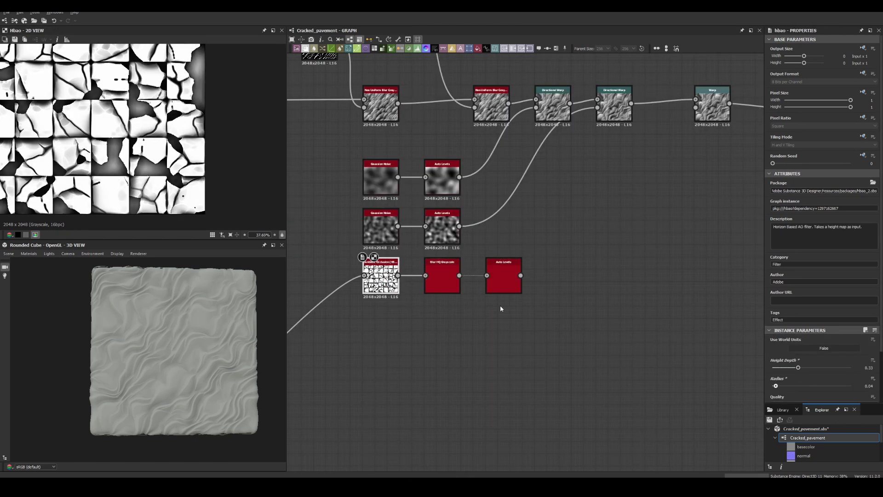
pyautogui.click(690, 111)
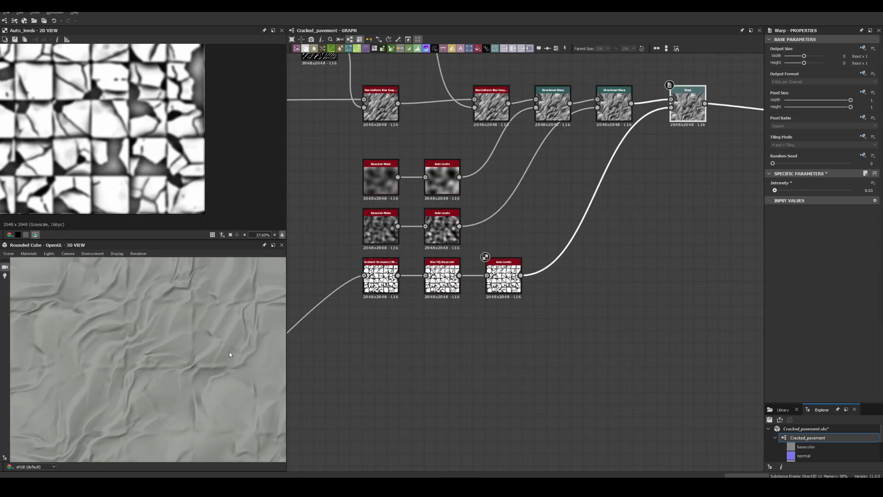
# Add a Blend after the Warp and wire the levelled noise branch into it
pyautogui.scroll(-5, 491, 251)
pyautogui.hotkey('ctrl', 'z')
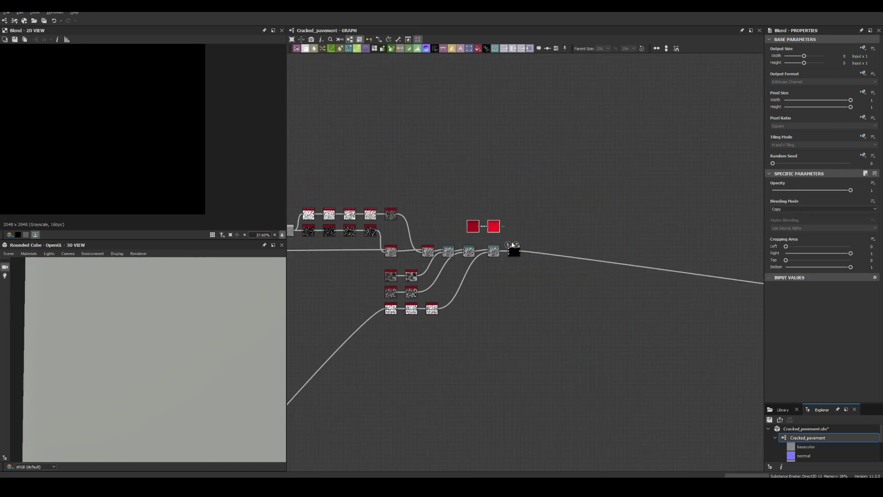
pyautogui.scroll(3, 491, 230)
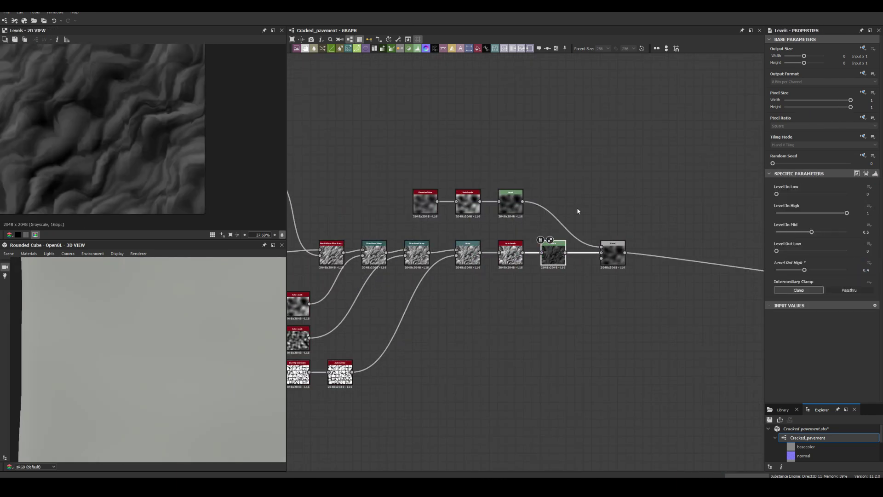
pyautogui.moveTo(393, 319); pyautogui.dragTo(305, 319, button='middle')
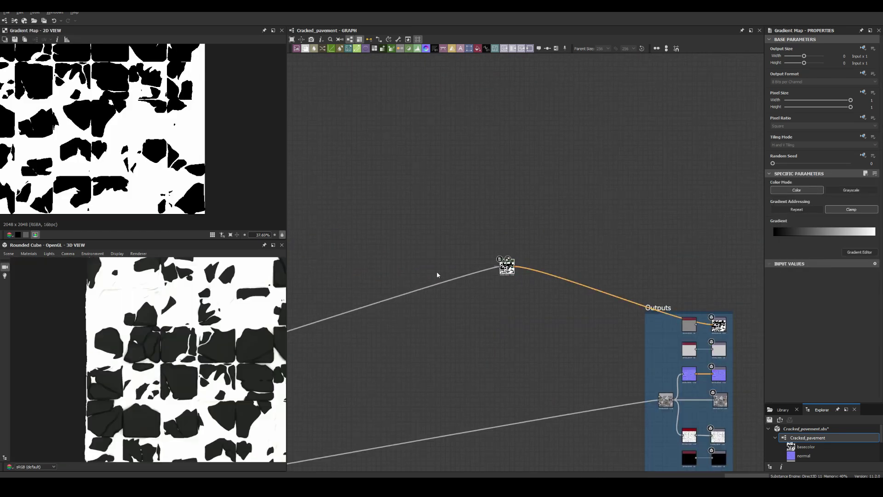
# Pick a dark brown in the colour map's gradient
pyautogui.doubleClick(875, 234)
pyautogui.click(309, 155)
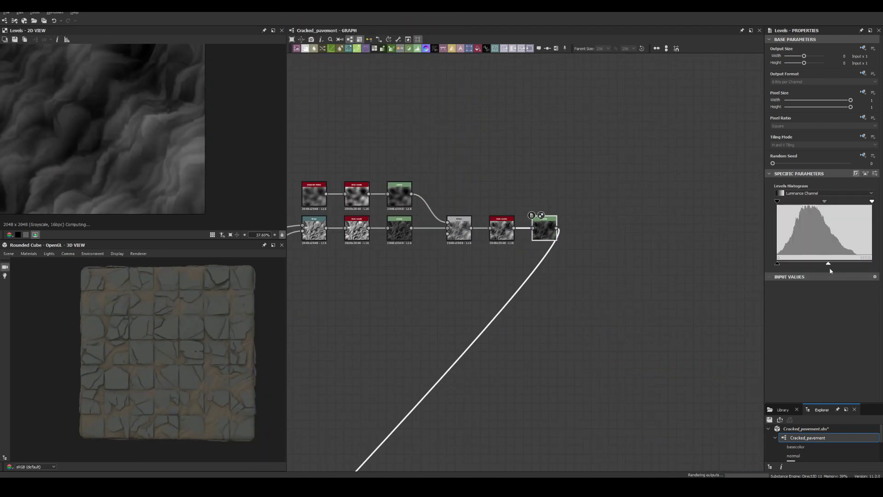
pyautogui.scroll(3, 200, 342)
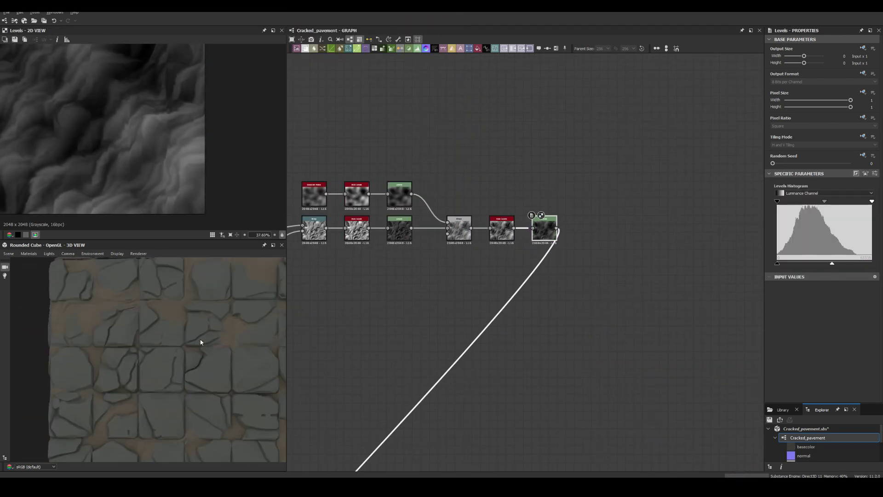
pyautogui.scroll(5, 178, 302)
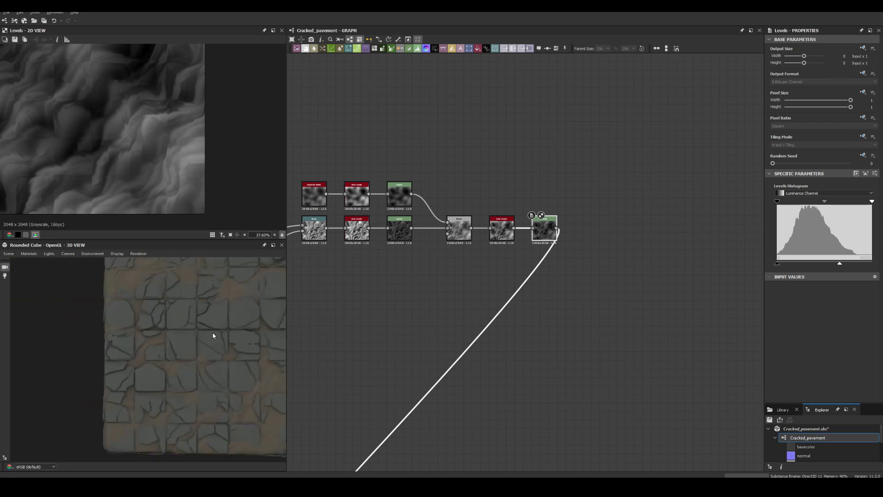
# Lower the blur intensity to 0.22 and preview the material on a rounded cylinder
pyautogui.scroll(-3, 782, 299)
pyautogui.moveTo(788, 284); pyautogui.dragTo(774, 285)
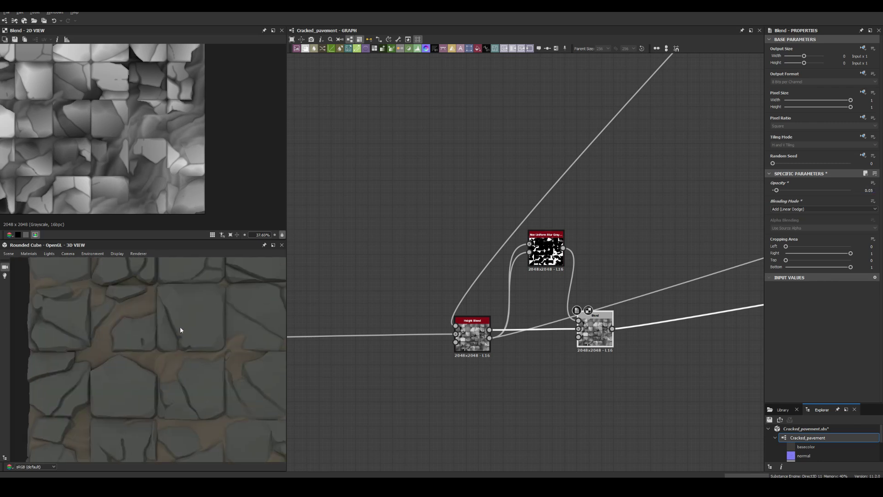
pyautogui.click(9, 253)
pyautogui.click(28, 340)
pyautogui.scroll(5, 167, 335)
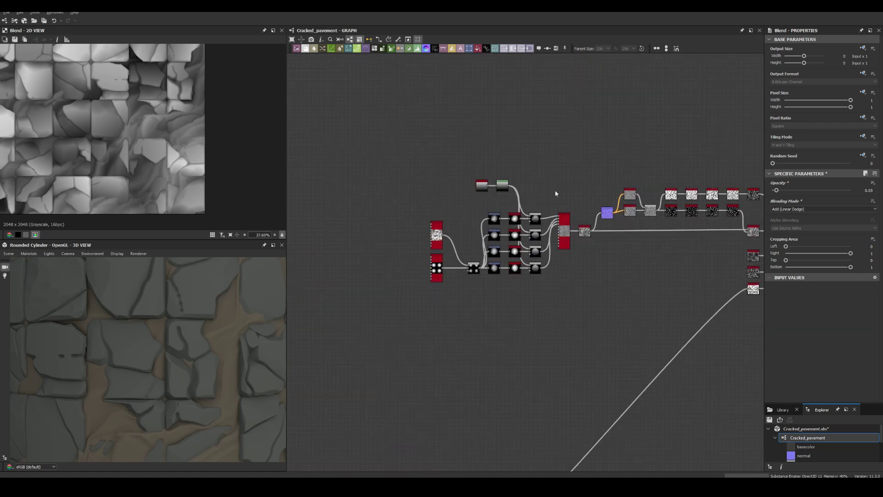
# Add a Tile Sampler fed by the noise output
pyautogui.press('space')
pyautogui.click(529, 276)
pyautogui.scroll(3, 552, 138)
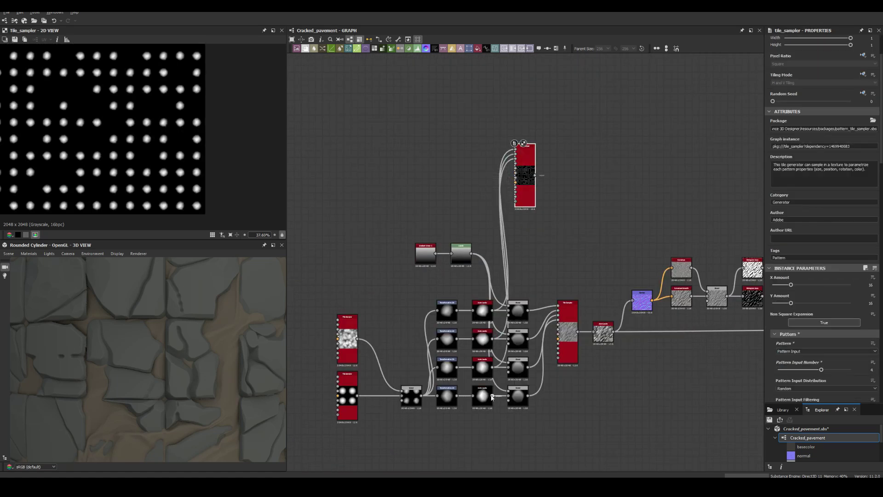
pyautogui.moveTo(472, 317); pyautogui.dragTo(516, 186)
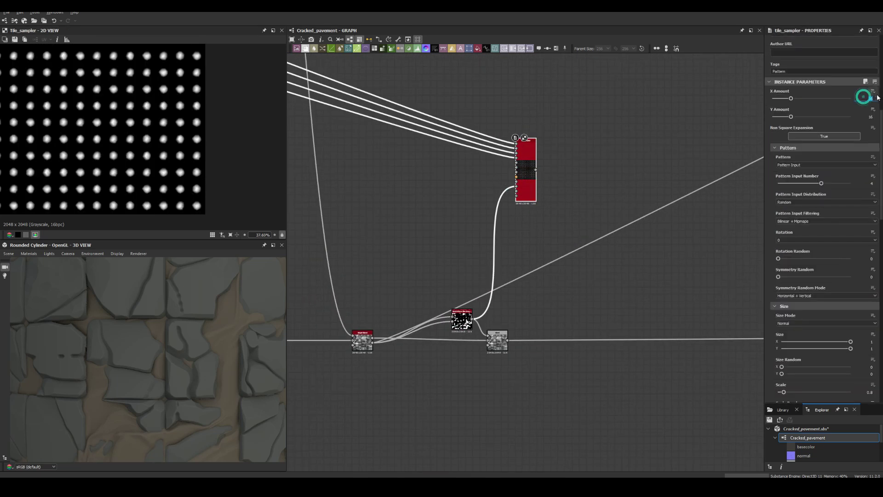
pyautogui.scroll(-10, 780, 370)
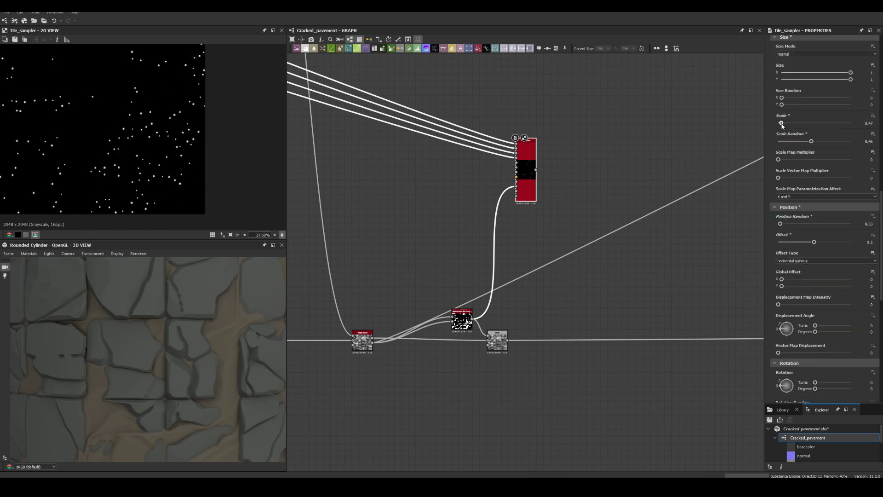
# Adjust the Tile Sampler's Scale and send the Blend result to the output
pyautogui.moveTo(841, 205); pyautogui.dragTo(844, 204)
pyautogui.scroll(5, 819, 225)
pyautogui.moveTo(779, 247); pyautogui.dragTo(796, 247)
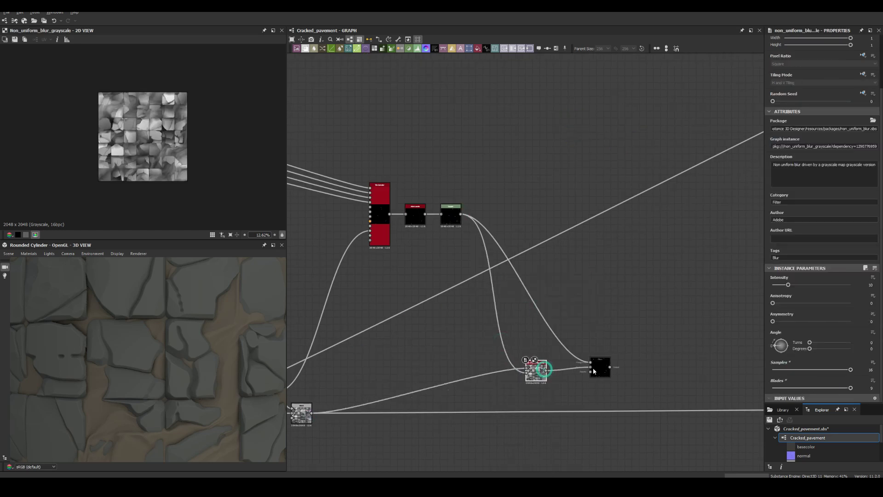
pyautogui.click(444, 215)
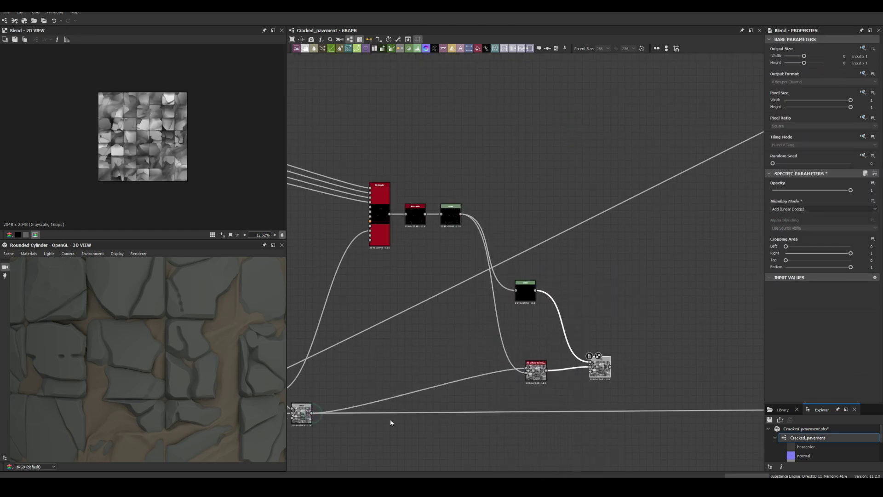
pyautogui.moveTo(391, 422); pyautogui.dragTo(603, 370)
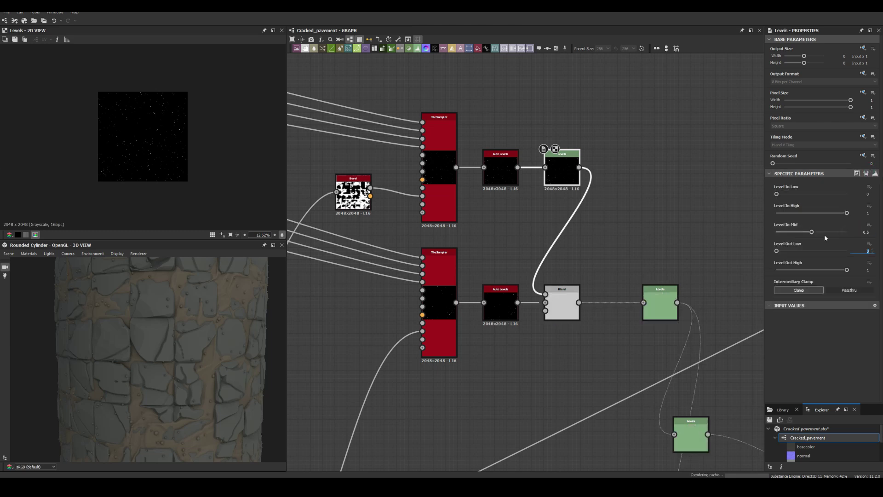
# Set Levels Out High to 0.5 and raise Mask Random and Scale Random for varied pebbles
pyautogui.press('Tab')
pyautogui.write('0.5')
pyautogui.press('Return')
pyautogui.moveTo(842, 365); pyautogui.dragTo(848, 365)
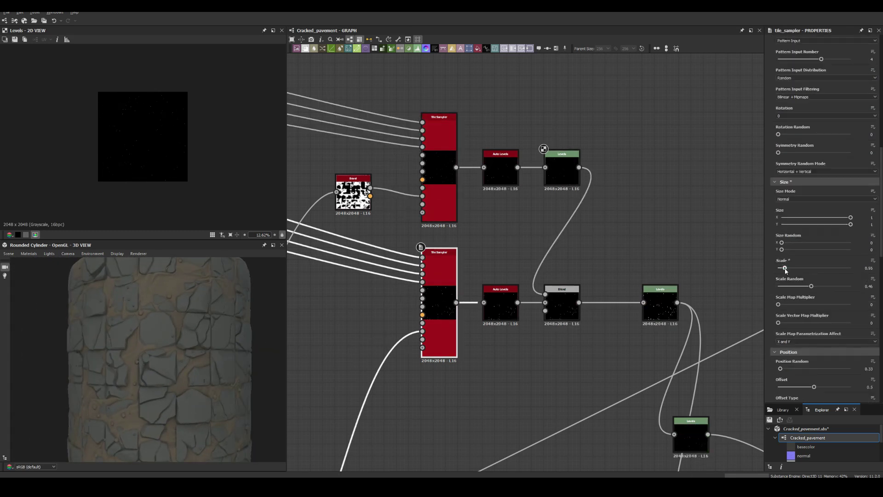
pyautogui.moveTo(813, 287); pyautogui.dragTo(831, 286)
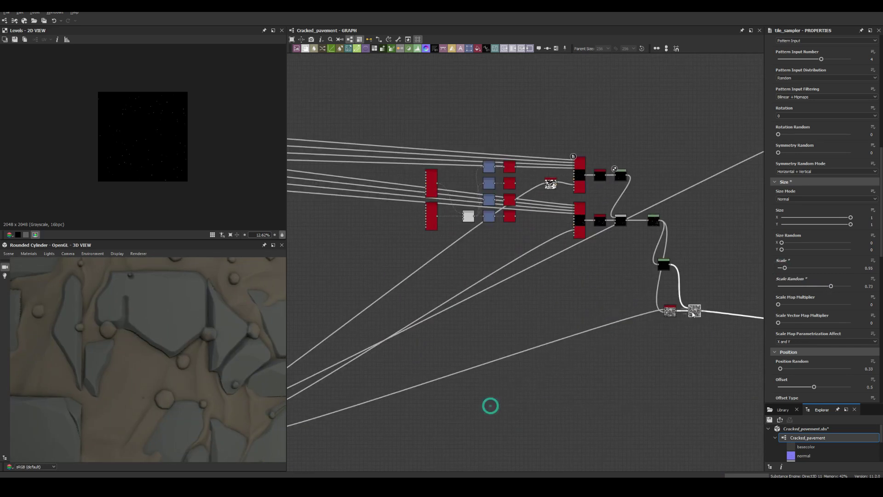
pyautogui.scroll(2, 581, 240)
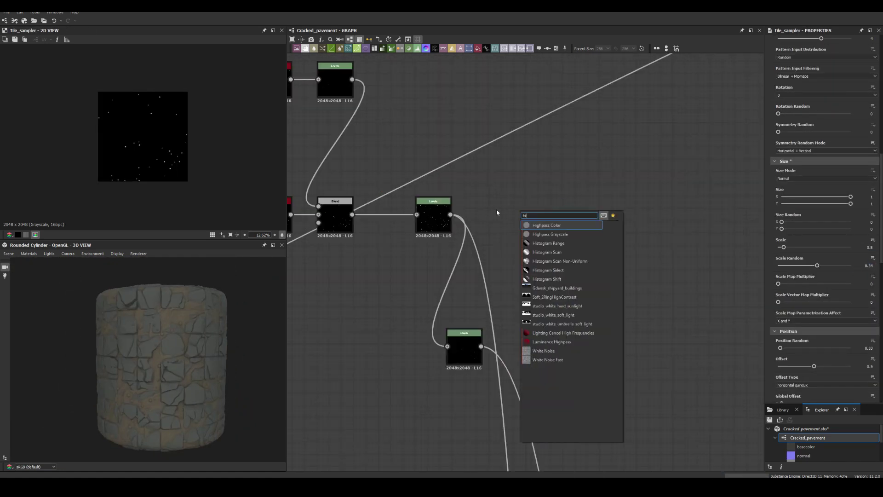
# Add a Histogram Scan after the pebble Levels and begin searching for a new Tile Sampler
pyautogui.click(525, 227)
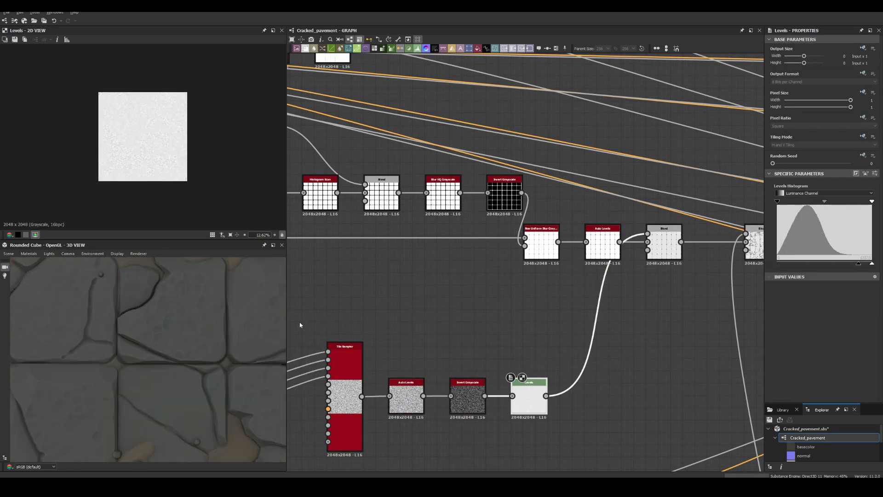
pyautogui.press('space')
pyautogui.write('g')
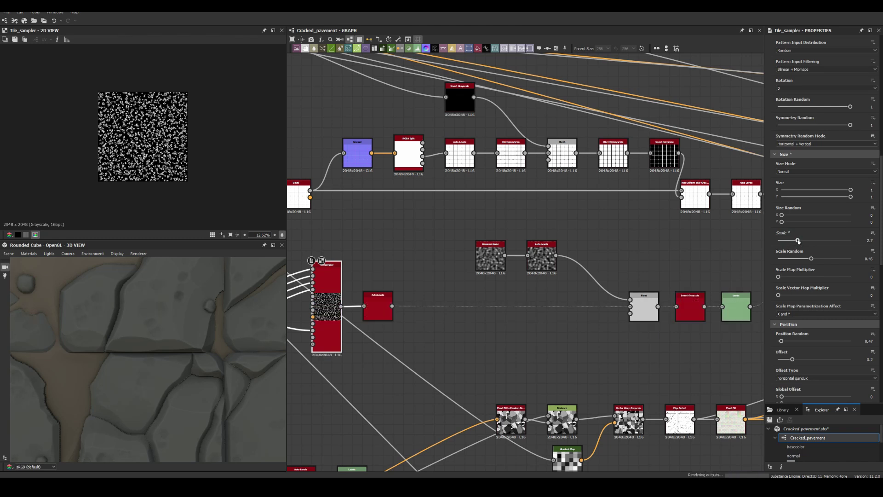
# Set the speckle sampler's Scale to 2.65 and Color Parametrization Mode to Scale
pyautogui.moveTo(798, 241); pyautogui.dragTo(798, 241)
pyautogui.scroll(-5, 802, 319)
pyautogui.click(787, 372)
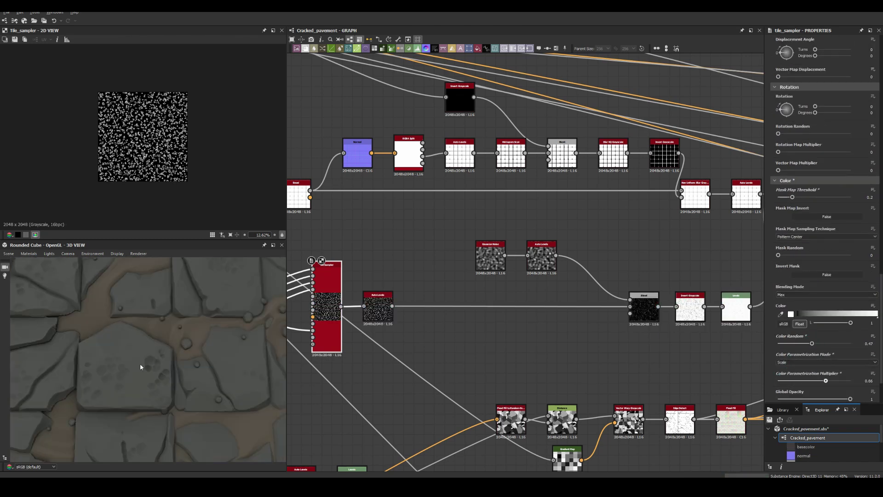
pyautogui.scroll(-3, 170, 364)
pyautogui.scroll(-3, 432, 306)
# Duplicate the Tile Sampler as a second pitting layer and move the copy into place
pyautogui.hotkey('ctrl', 'd')
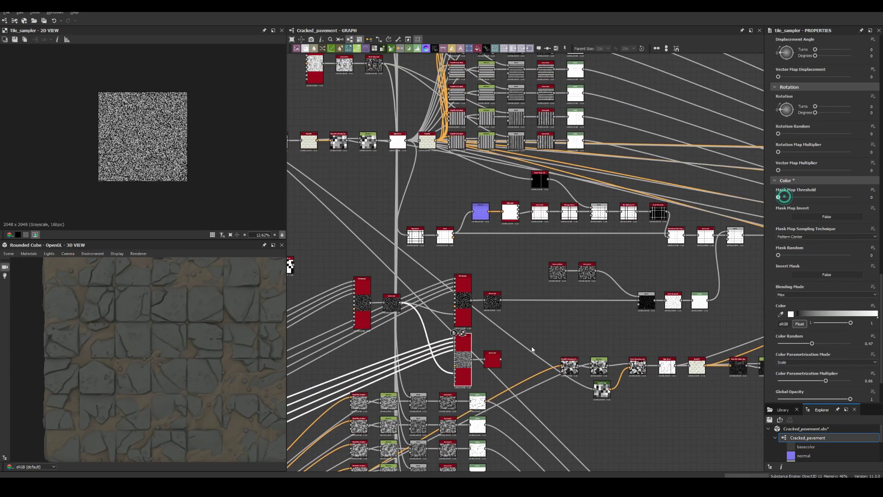
pyautogui.scroll(-5, 819, 221)
pyautogui.moveTo(733, 289); pyautogui.dragTo(614, 297, button='middle')
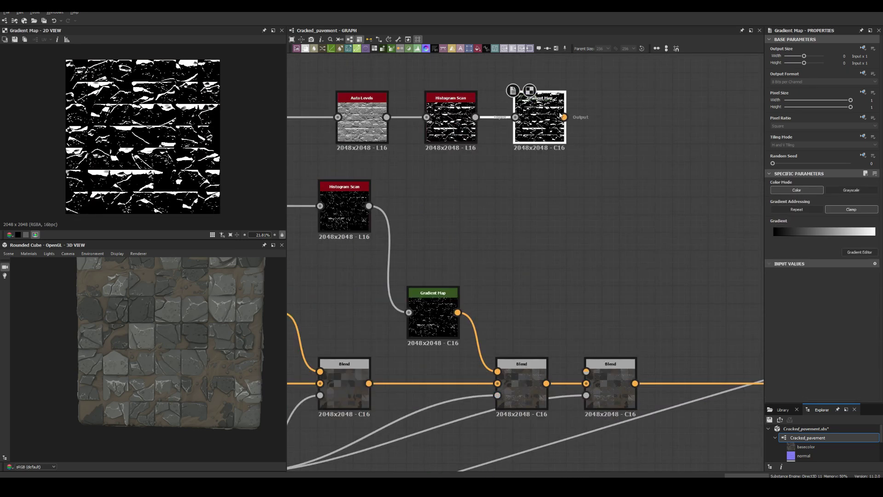
# Set the colour Blend to Add (Linear Dodge) at 0.07 opacity and Position to 0.45
pyautogui.click(776, 219)
pyautogui.moveTo(850, 190); pyautogui.dragTo(778, 190)
pyautogui.doubleClick(616, 398)
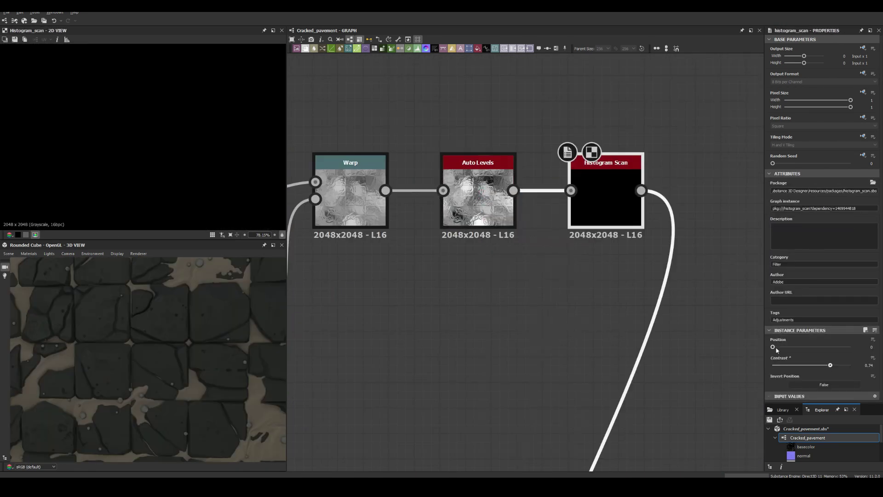
pyautogui.moveTo(773, 346); pyautogui.dragTo(808, 346)
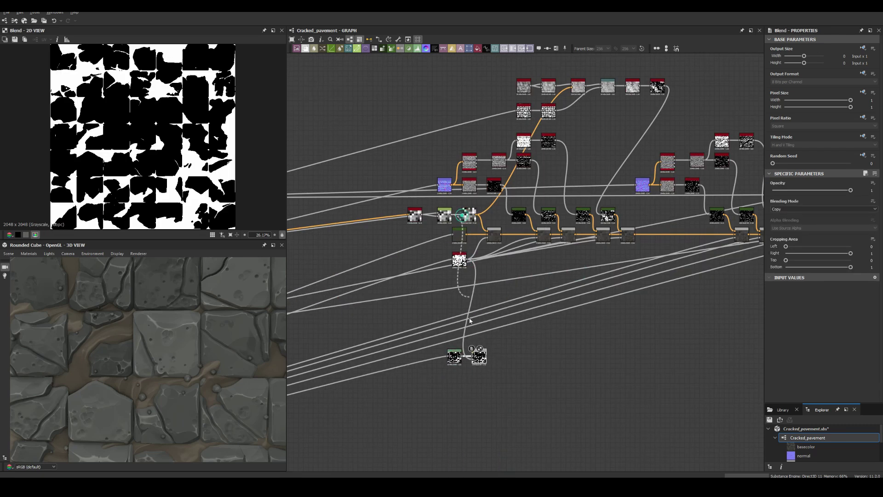
# Lower the blend opacity to 0.04 and add new Blend nodes for the grayscale chain
pyautogui.click(776, 191)
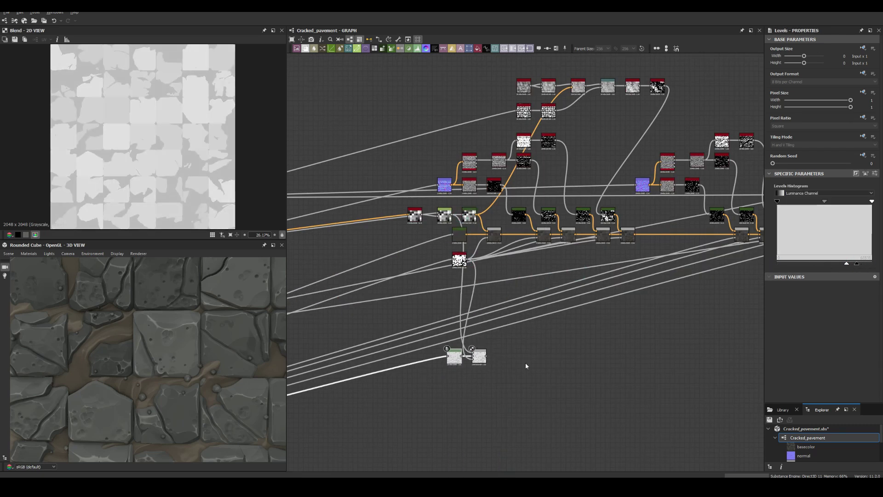
pyautogui.hotkey('ctrl', 'v')
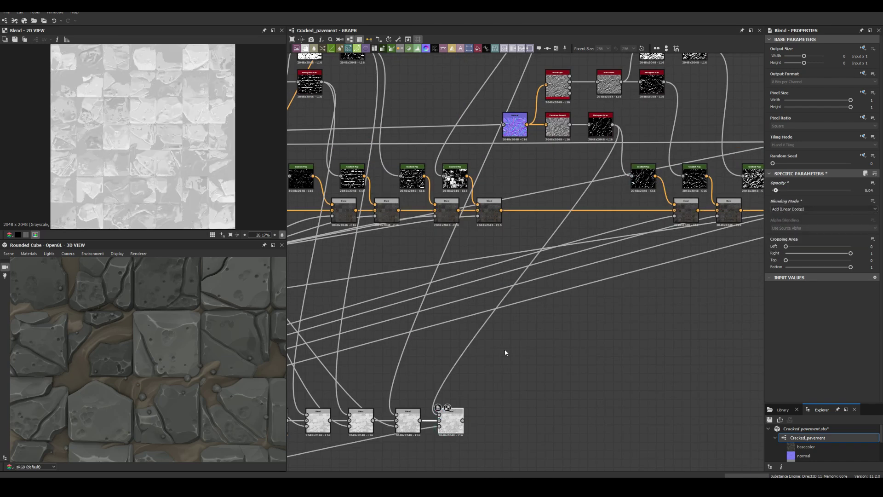
pyautogui.press('space')
pyautogui.write('blend')
pyautogui.press('Return')
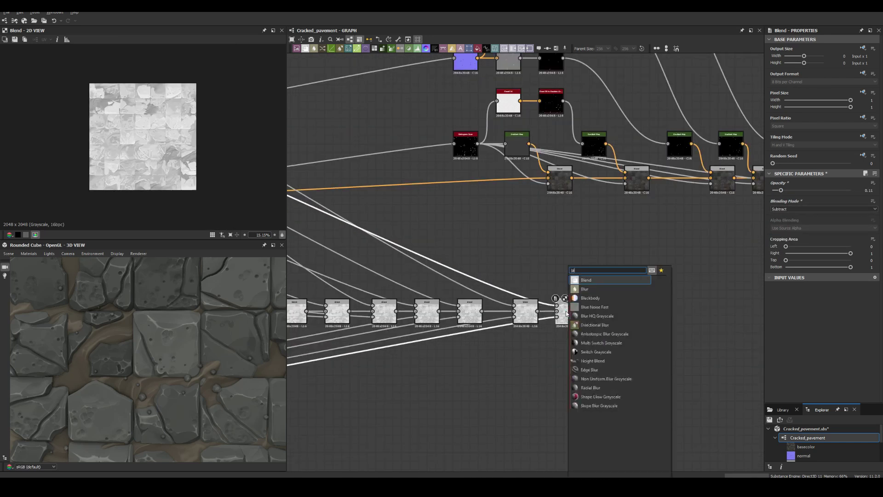
# Preview the Levels, Gradient Map and Blend outputs in the 2D view
pyautogui.scroll(5, 537, 286)
pyautogui.doubleClick(535, 298)
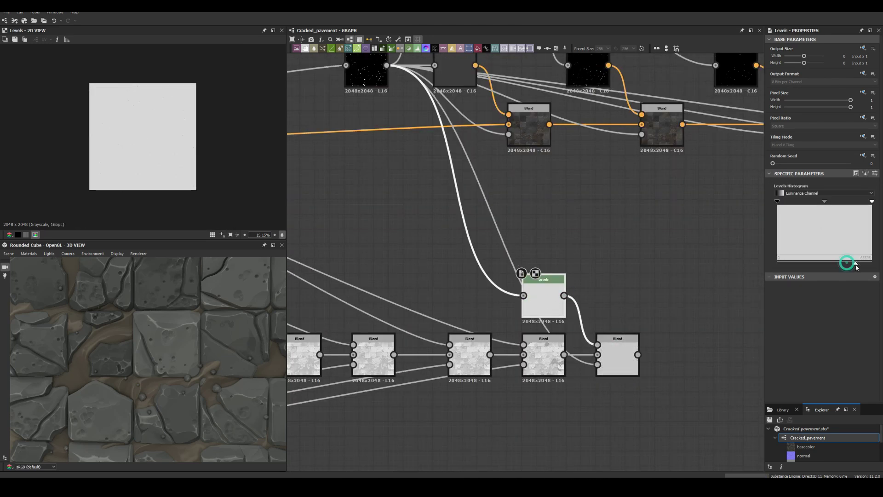
pyautogui.scroll(-3, 516, 333)
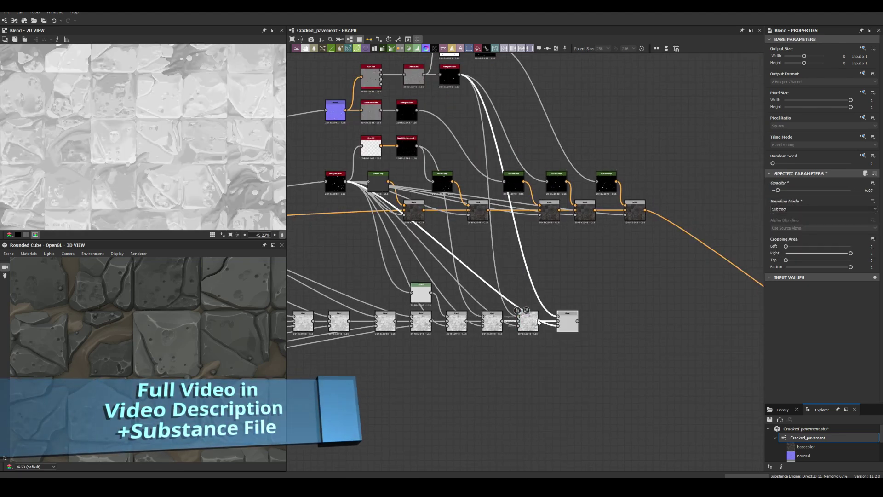
pyautogui.doubleClick(515, 183)
pyautogui.doubleClick(566, 320)
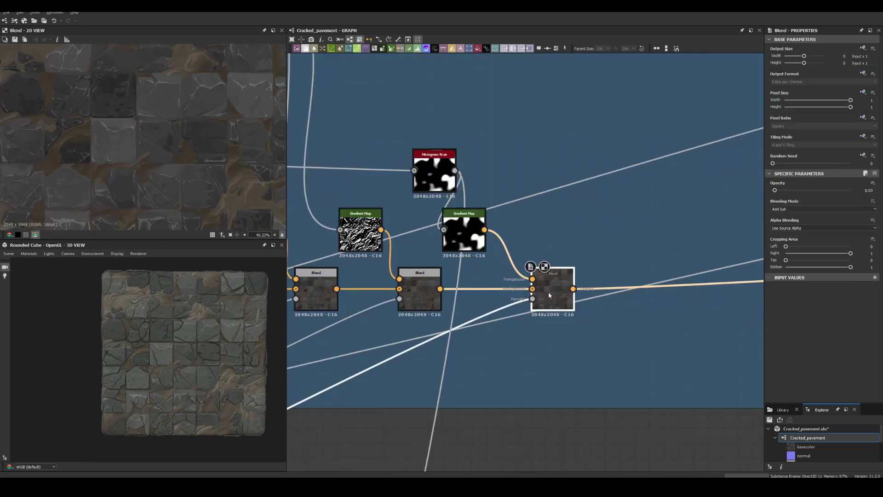
# Search the node library for 'wa'
pyautogui.press('space')
pyautogui.write('wa')
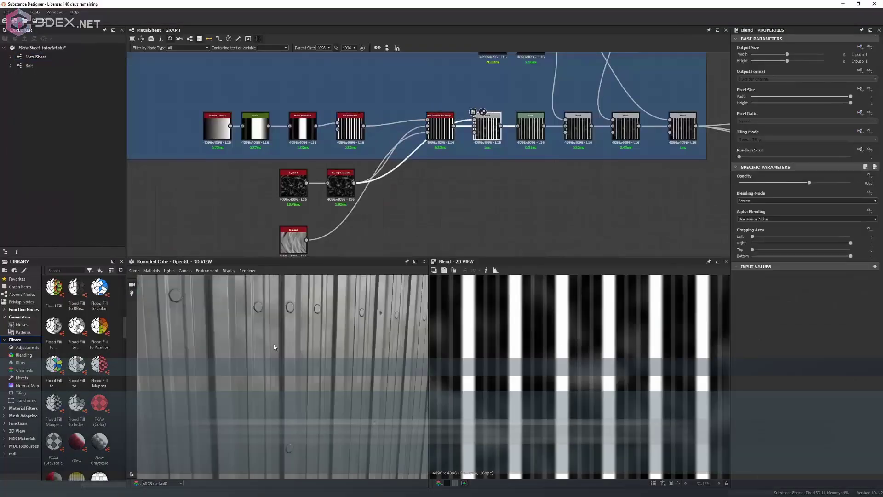
# Show the Default preview material's properties
pyautogui.click(206, 280)
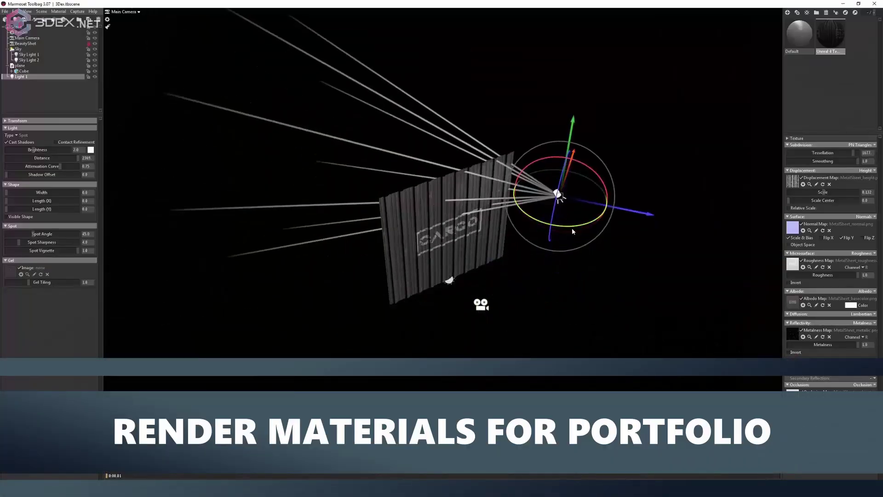
# Orbit toward the CARGO wall and raise the red spot light's Brightness
pyautogui.moveTo(683, 252); pyautogui.dragTo(726, 232)
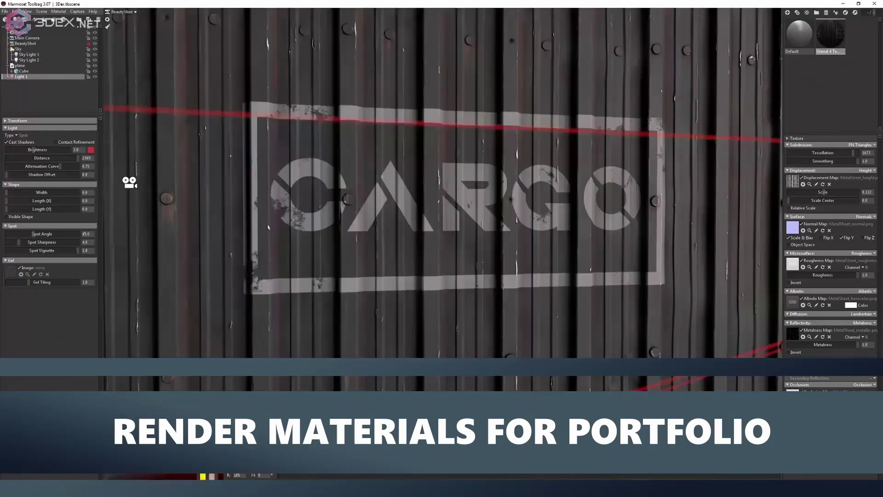
pyautogui.moveTo(35, 155); pyautogui.dragTo(38, 156)
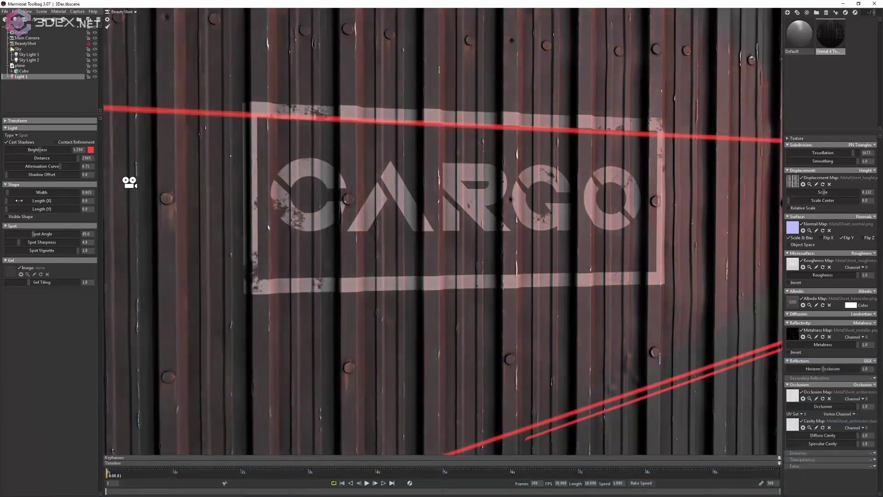